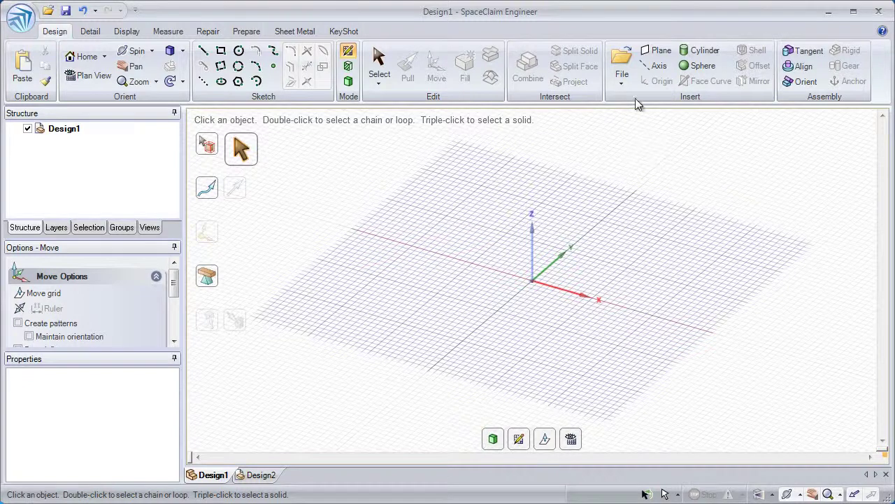
Step: Insert the image file Ergotron-SV40-40001-StyleView-EMR-laptop-Cart-drawing.jpg onto the sketch grid beside the origin
left_click(621, 62)
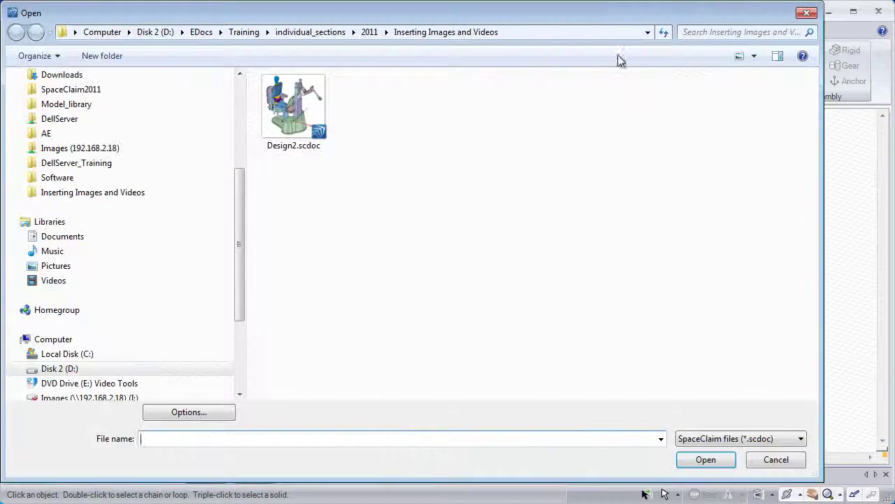
left_click(728, 439)
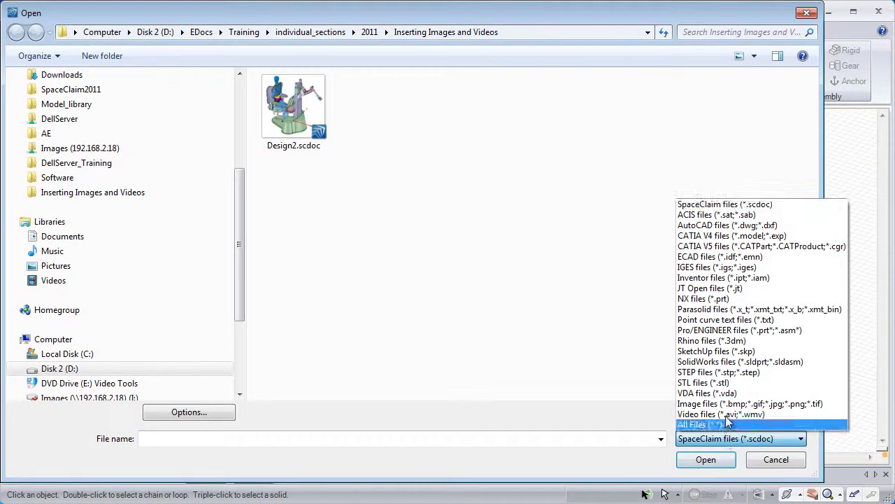
left_click(728, 404)
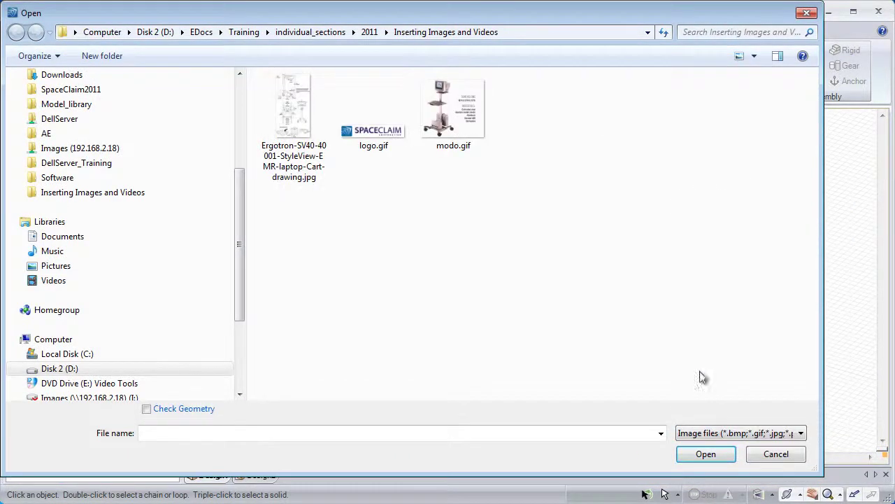
left_click(697, 433)
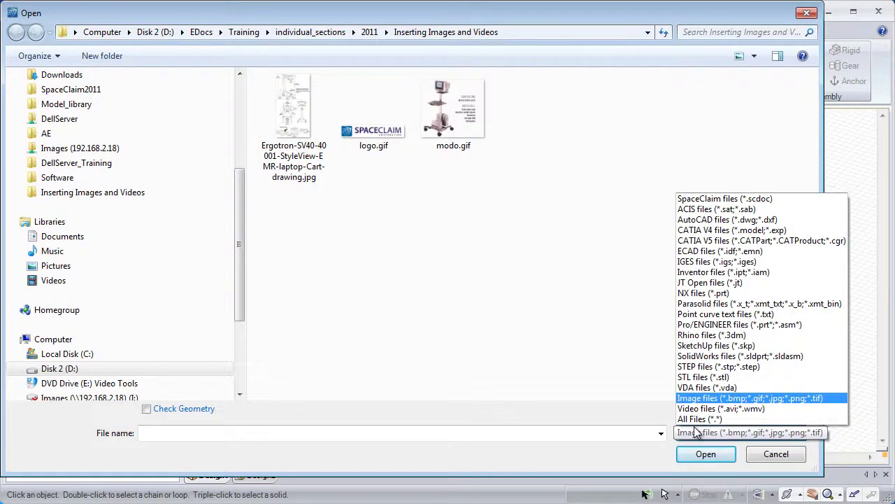
left_click(554, 339)
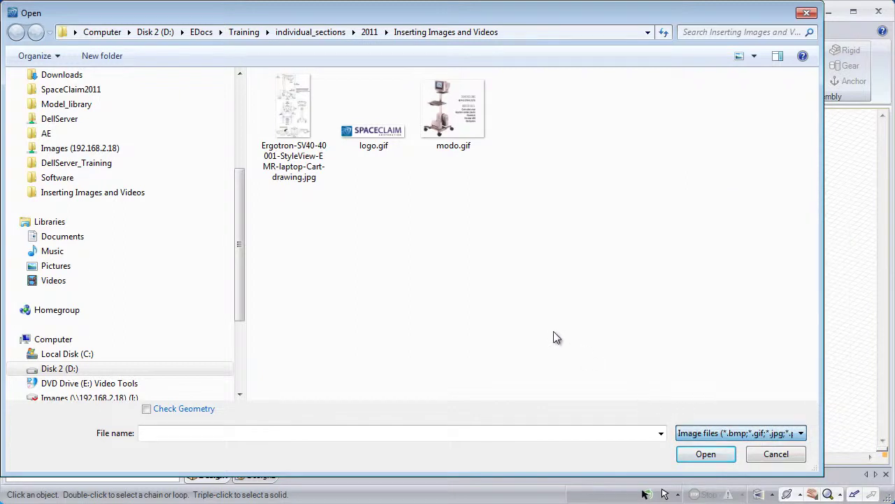
double_click(294, 119)
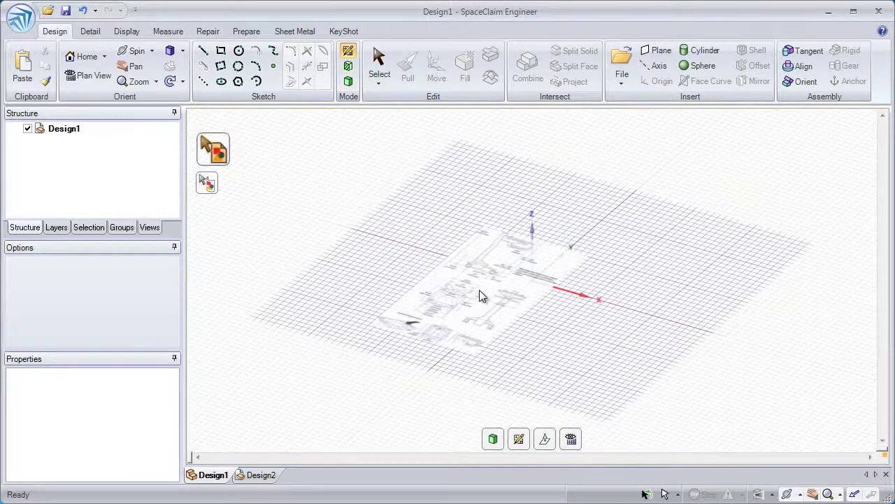
left_click(479, 291)
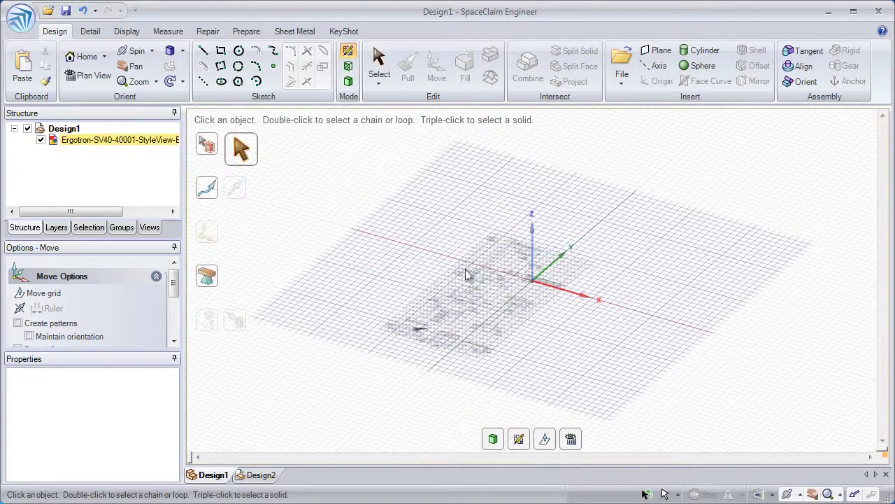
Step: Select the inserted cart drawing, reposition it on the sketch grid and resize it from its corner
left_click(378, 70)
left_click(486, 309)
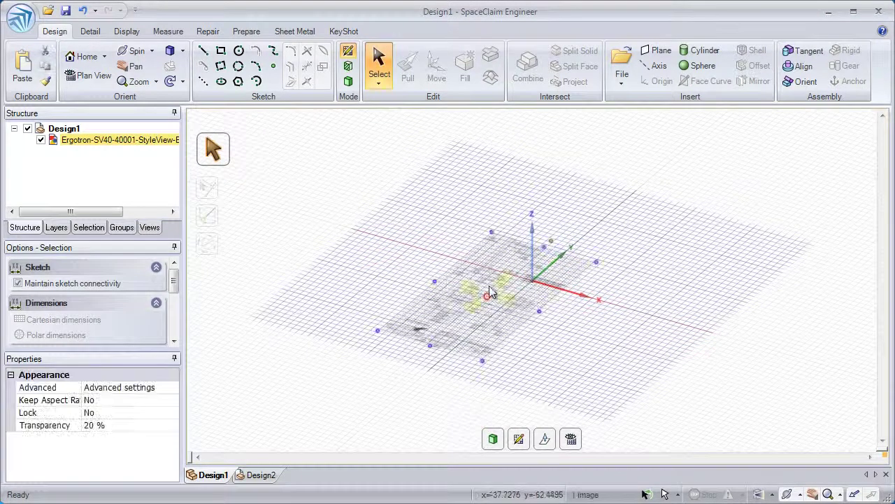
left_click_drag(499, 270, 481, 235)
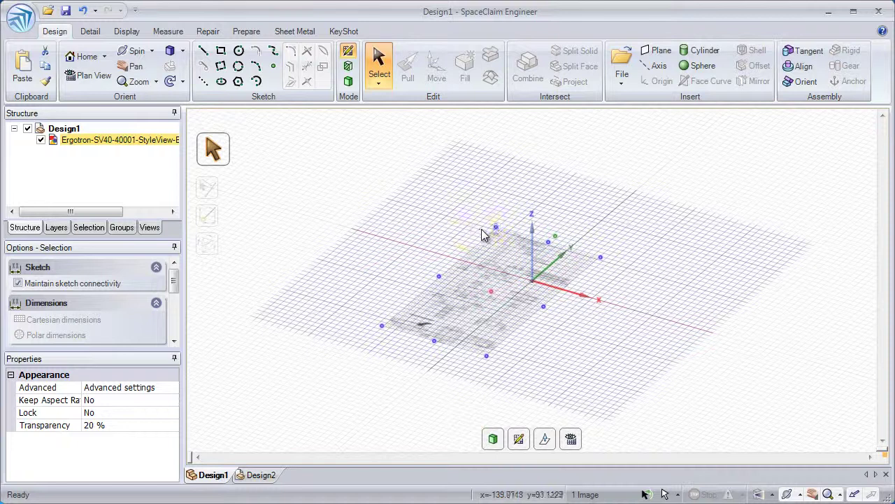
left_click_drag(494, 200, 494, 226)
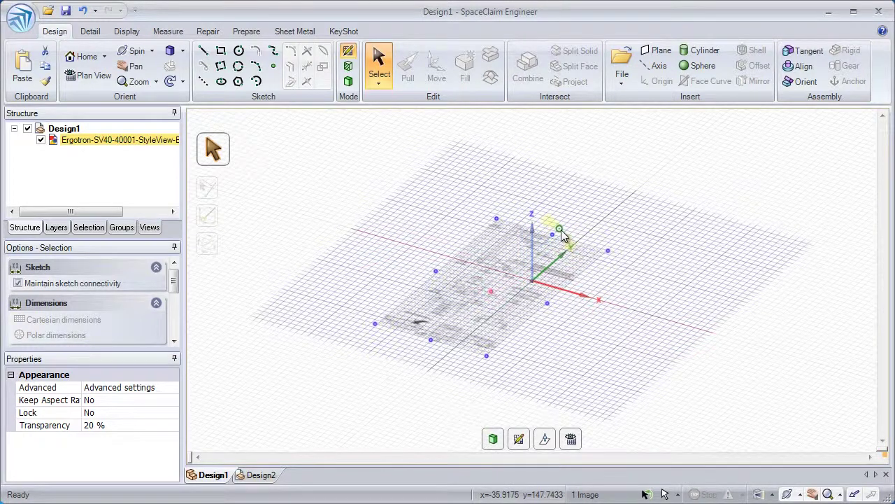
Step: Rotate the image on the grid, moving its rotation centre outside the picture, and adjust its size
left_click_drag(562, 232, 497, 219)
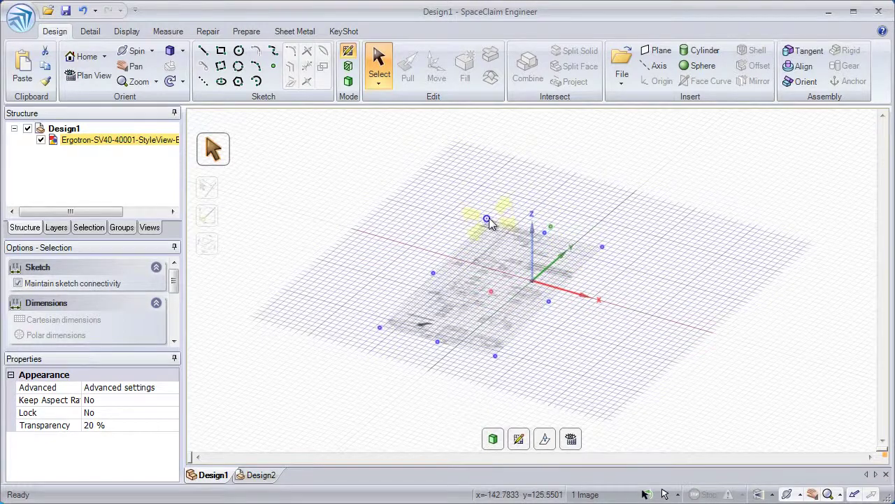
mouse_move(490, 222)
left_mouse_down()
mouse_move(432, 247)
mouse_move(504, 214)
mouse_move(573, 235)
mouse_move(480, 222)
mouse_move(504, 228)
left_mouse_up()
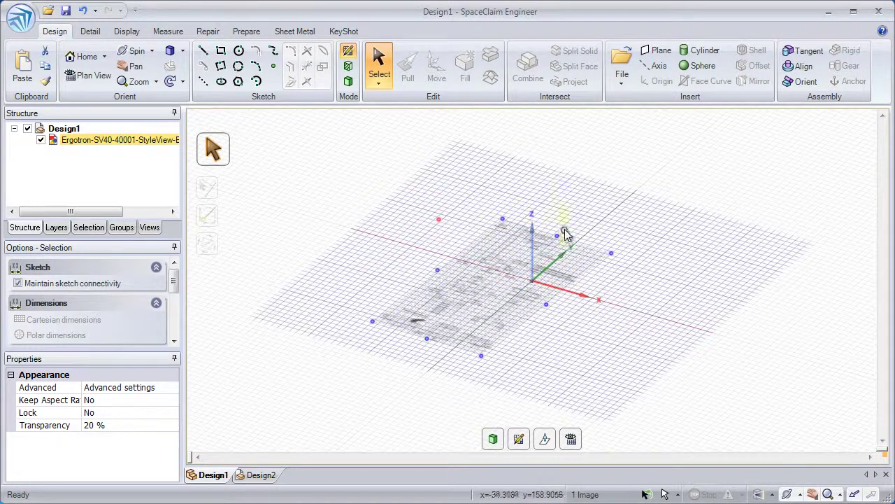
mouse_move(565, 230)
left_mouse_down()
mouse_move(552, 170)
mouse_move(564, 202)
mouse_move(556, 256)
mouse_move(566, 216)
mouse_move(567, 226)
left_mouse_up()
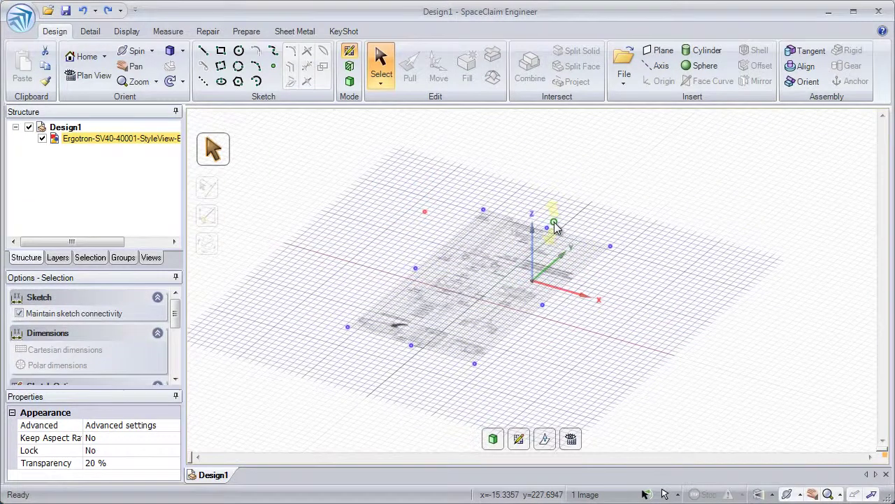
mouse_move(546, 308)
left_mouse_down()
mouse_move(405, 274)
mouse_move(531, 311)
mouse_move(535, 320)
left_mouse_up()
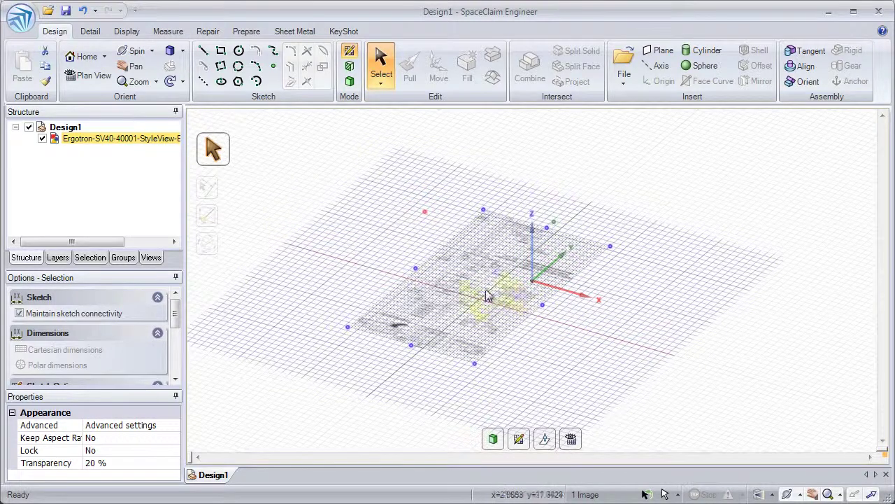
Step: In plan view, trace the left side of the cart's front view with connected lines from the tray top to the base's lower corner
left_click(97, 76)
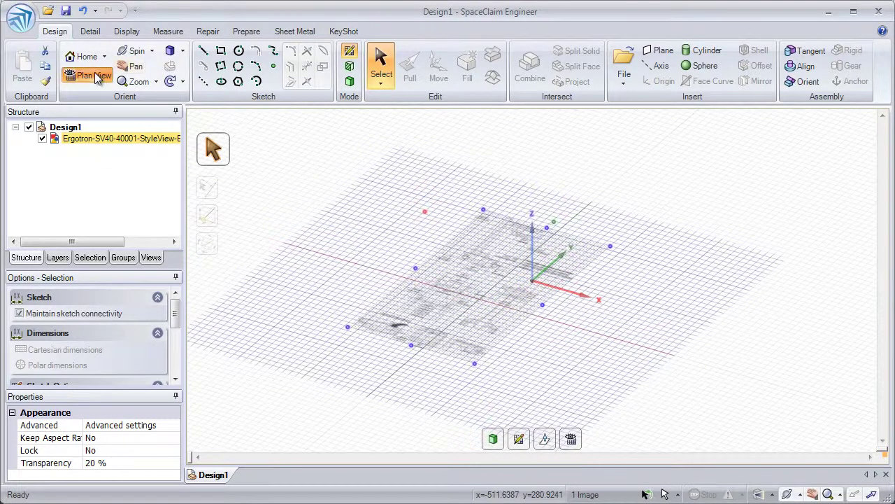
scroll(532, 364, "up", 1)
scroll(524, 390, "up", 3)
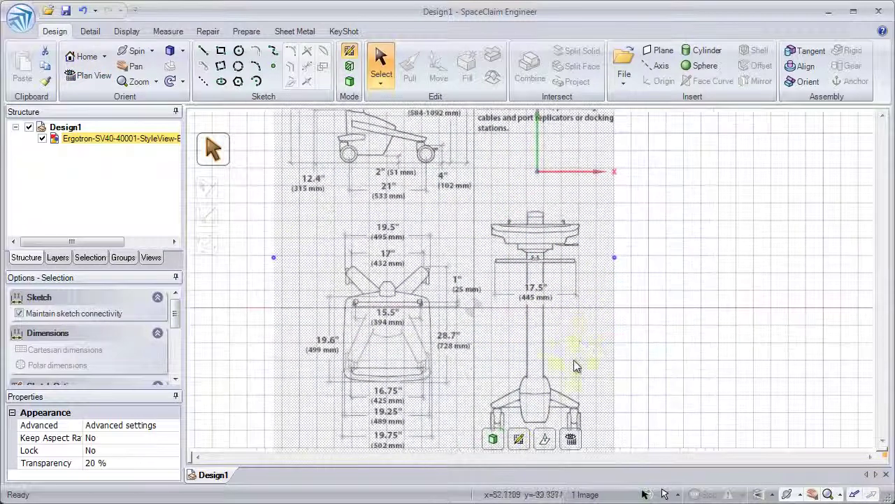
left_click(203, 51)
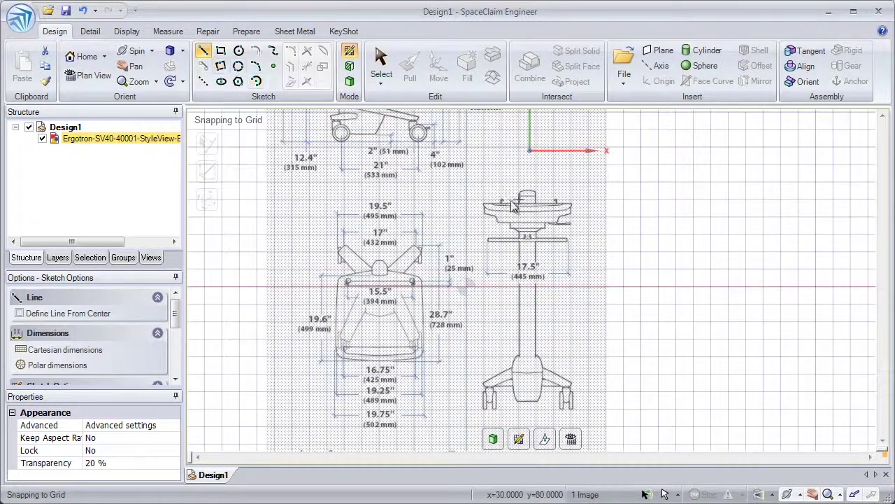
left_click(484, 200)
left_click(488, 219)
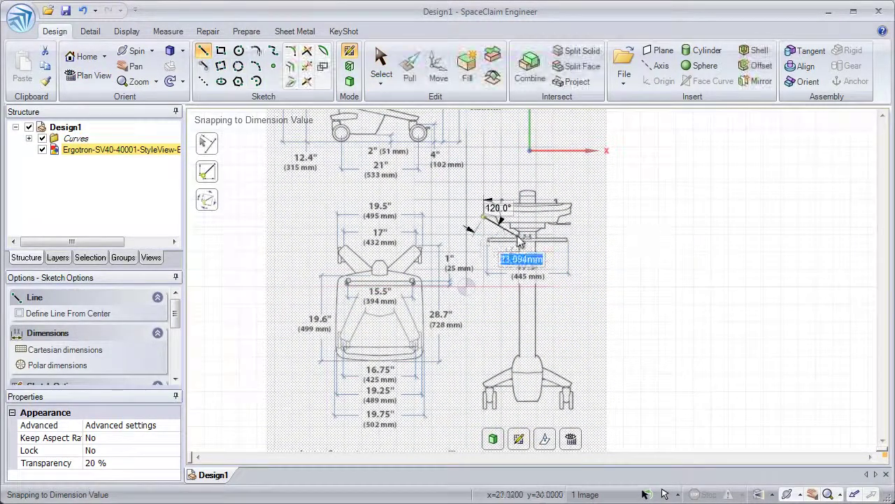
left_click(519, 236)
left_click(518, 342)
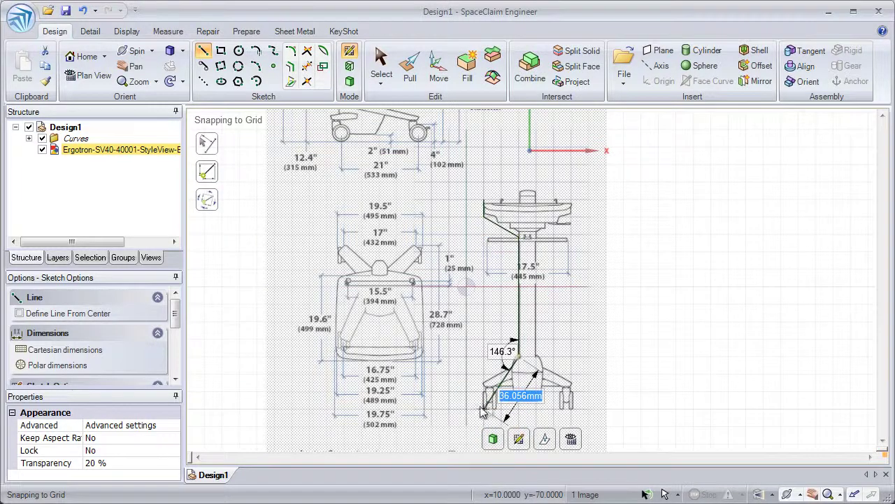
left_click(484, 407)
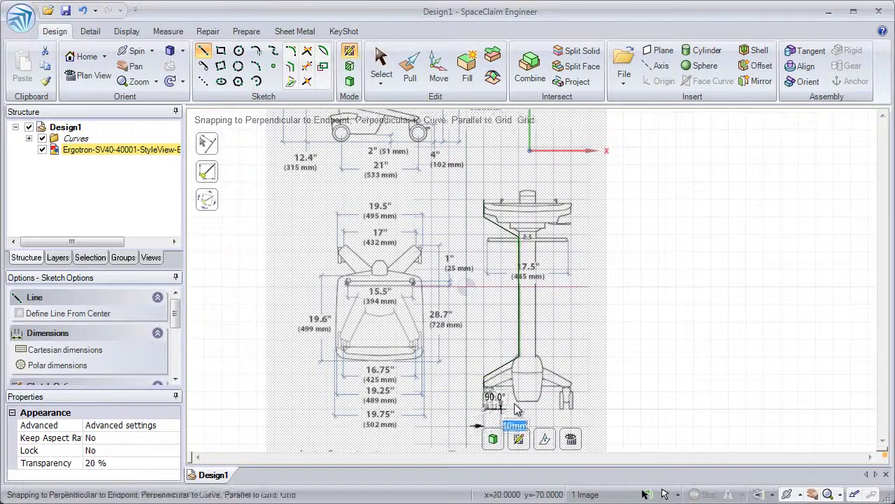
Step: Continue the outline along the base and up the right side, closing it with a horizontal top line about 47 mm long
left_click(570, 406)
left_click(571, 376)
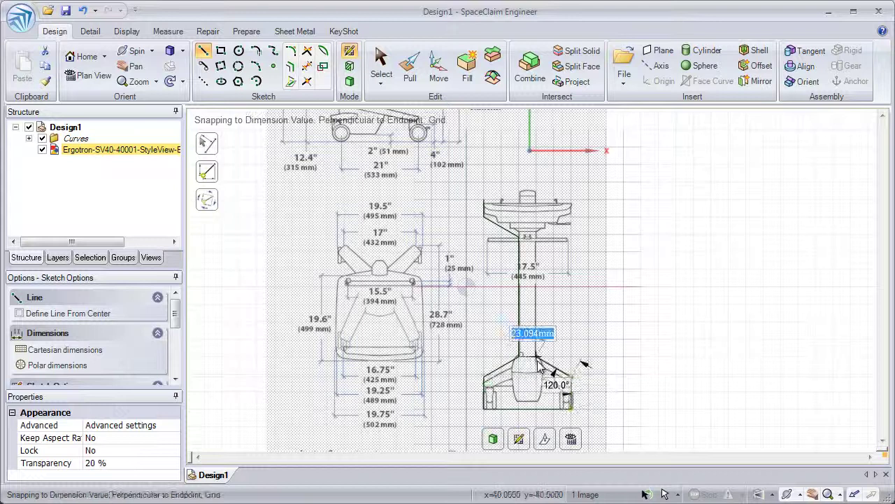
left_click(536, 356)
left_click(536, 231)
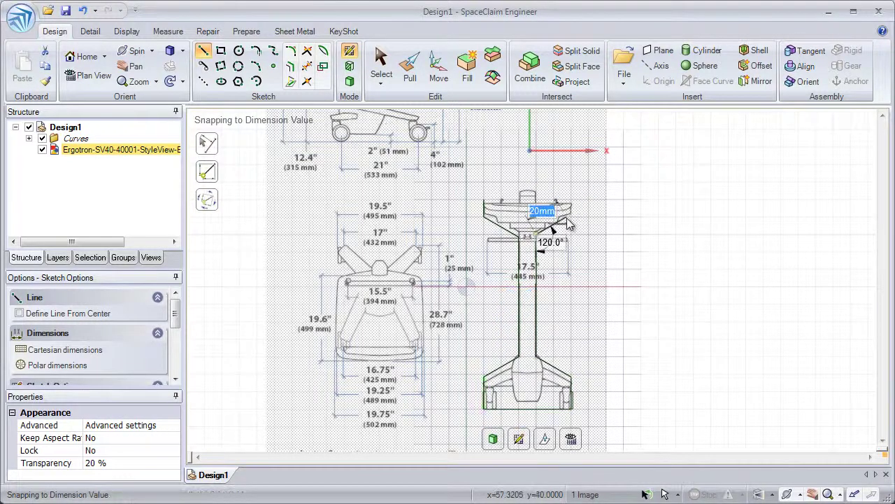
left_click(568, 201)
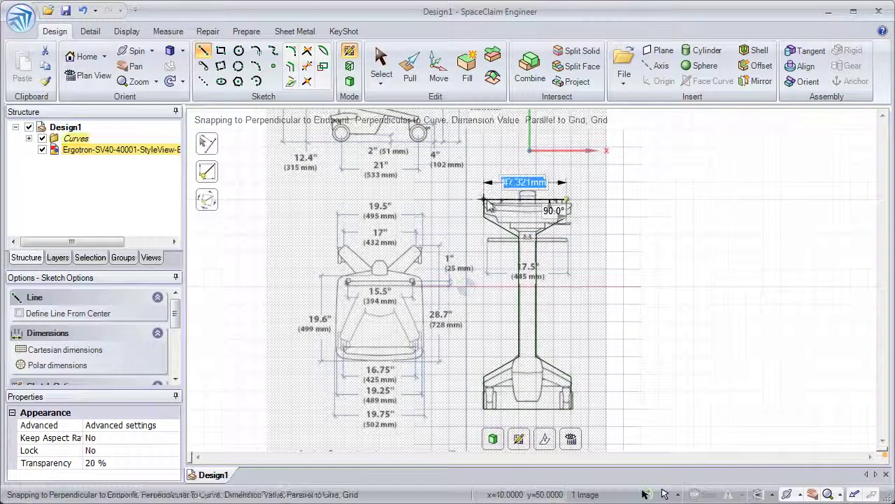
scroll(508, 274, "down", 2)
left_click(493, 225)
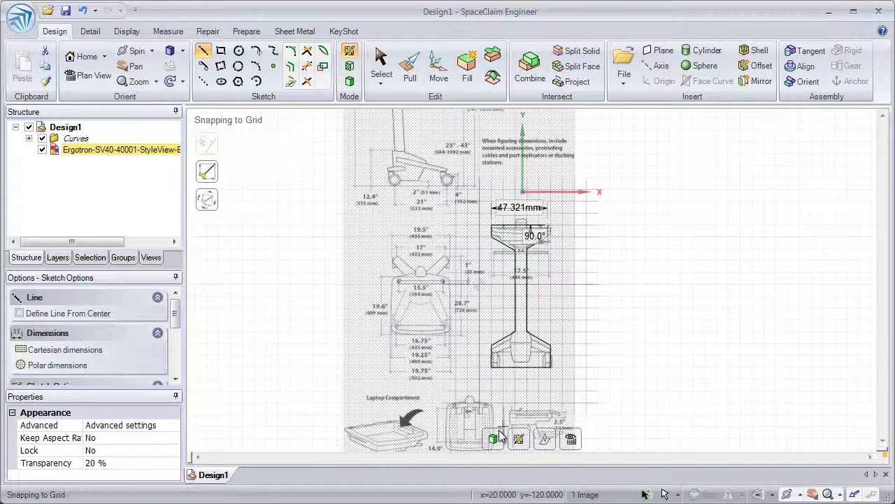
Step: Pull the traced cart profile out of the image plane into a solid about 91 mm deep
key("p")
middle_click_drag(490, 409, 446, 194)
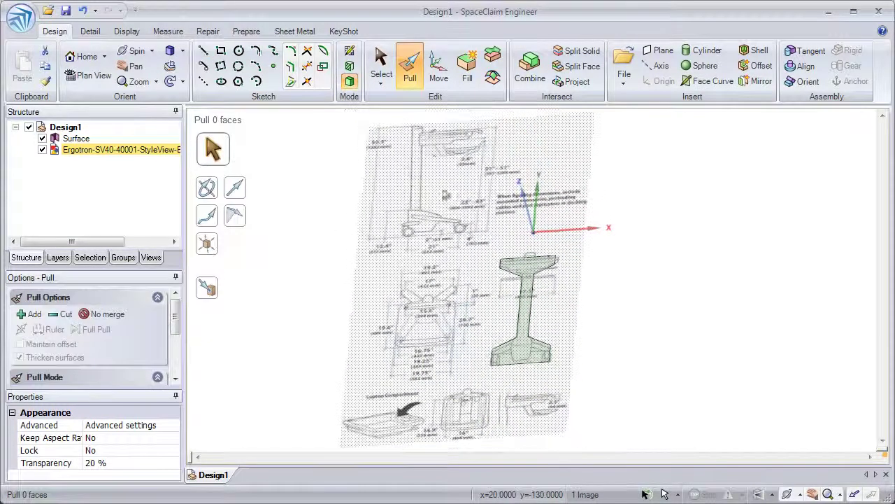
left_click(527, 326)
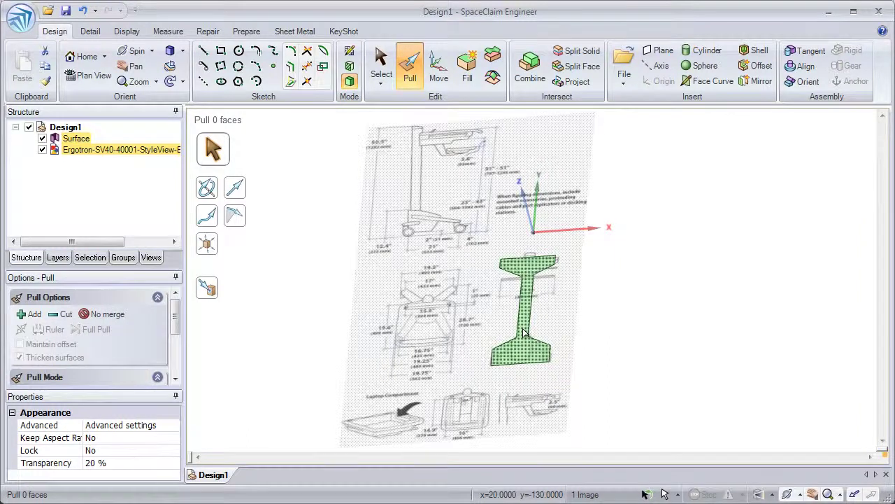
left_click_drag(640, 335, 665, 392)
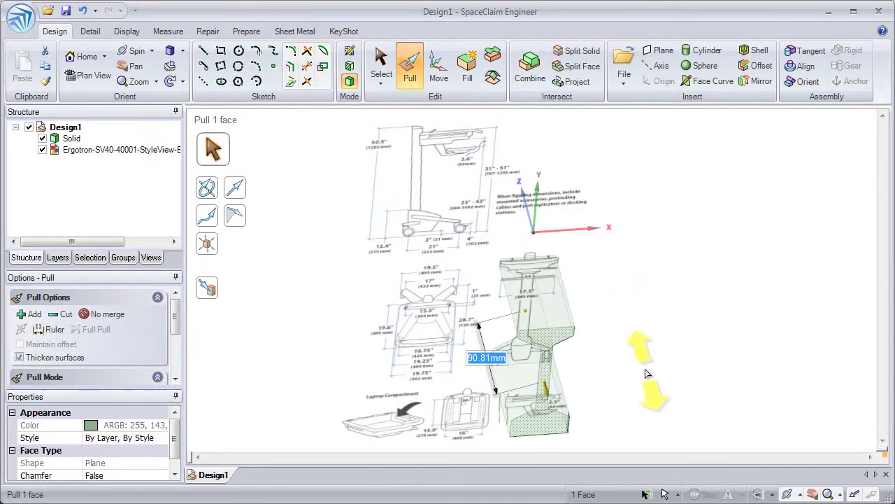
middle_click_drag(600, 333, 520, 283, "shift")
left_click(582, 323)
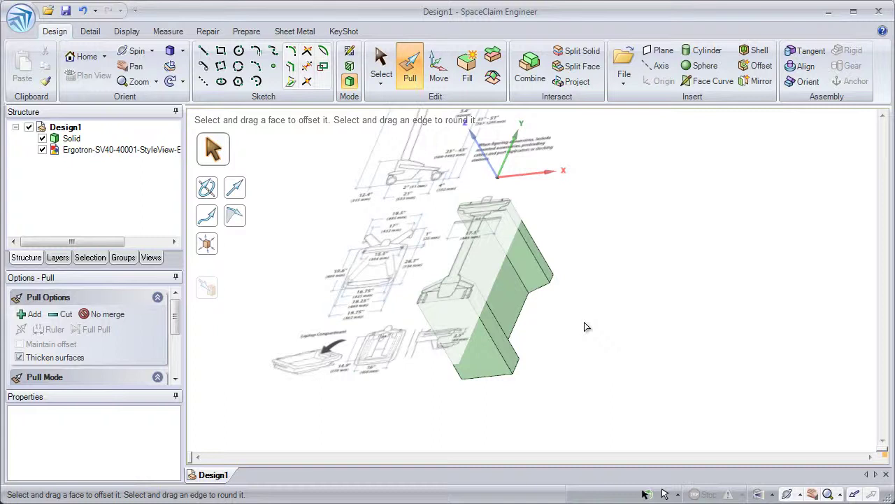
Step: Open the cart image's advanced settings and make its white background (R:255, G:255, B:255) transparent
middle_click_drag(566, 292, 591, 328, "shift")
left_click(381, 63)
left_click(410, 224)
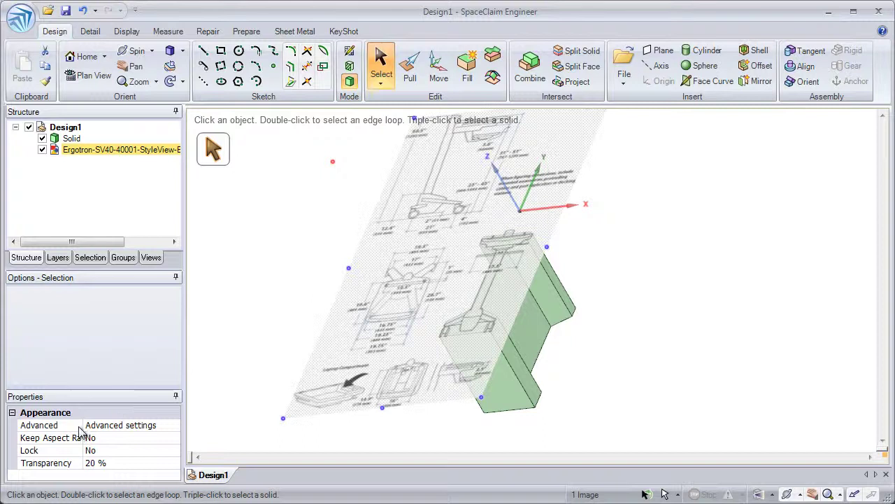
left_click(130, 426)
left_click(174, 426)
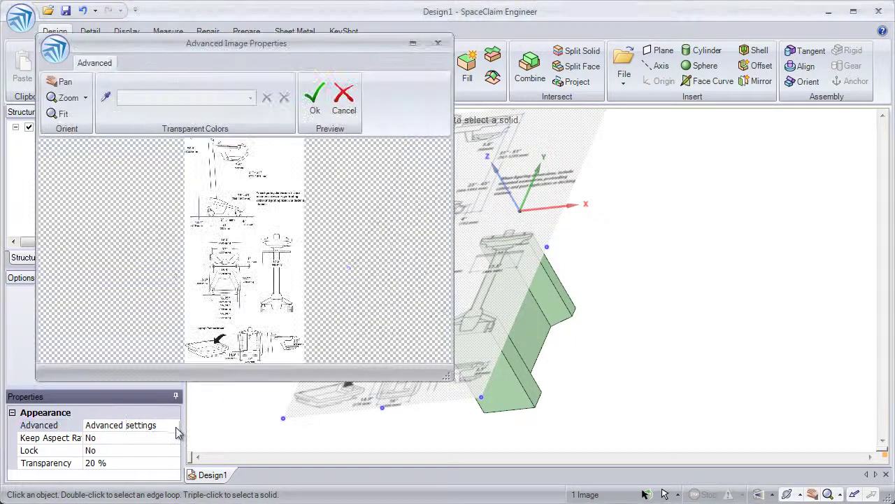
left_click(106, 99)
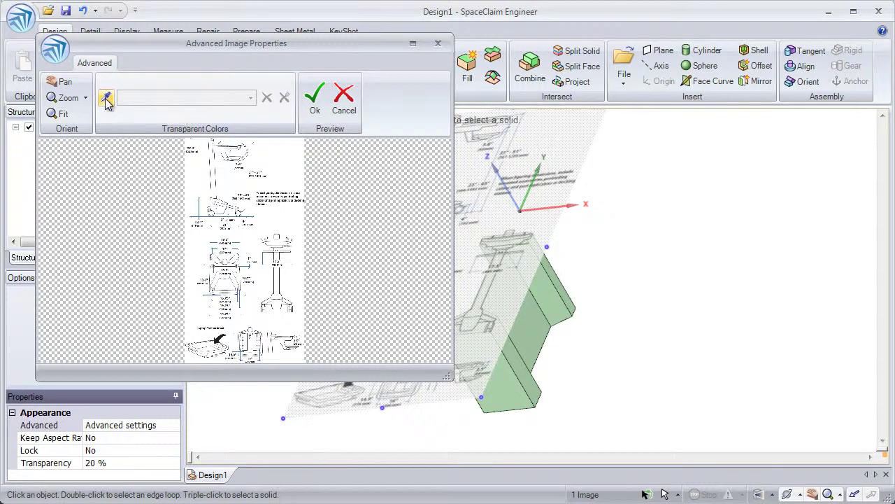
left_click(282, 163)
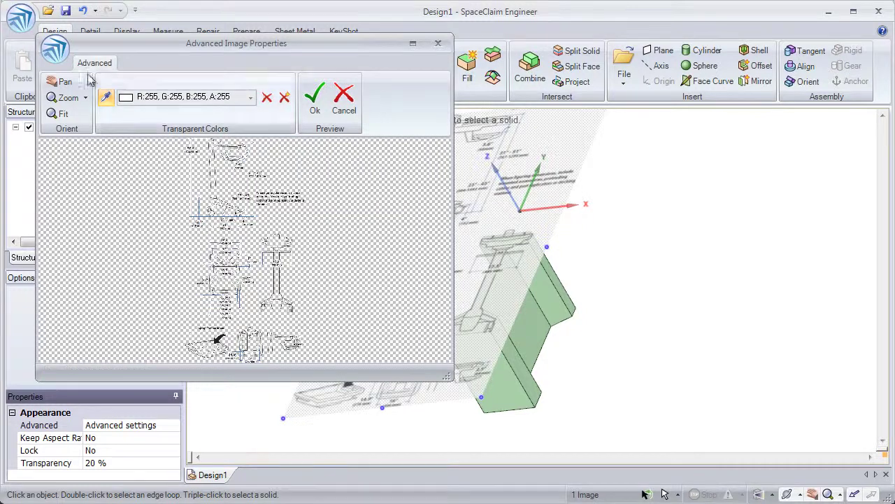
Step: Enlarge the image preview and sample the off-white fringe (R:255, G:255, B:253) and blue dimension lines (R:65, G:114, B:173) as transparent colours
left_click(86, 98)
left_click_drag(61, 113, 98, 120)
left_click(86, 99)
left_click(106, 97)
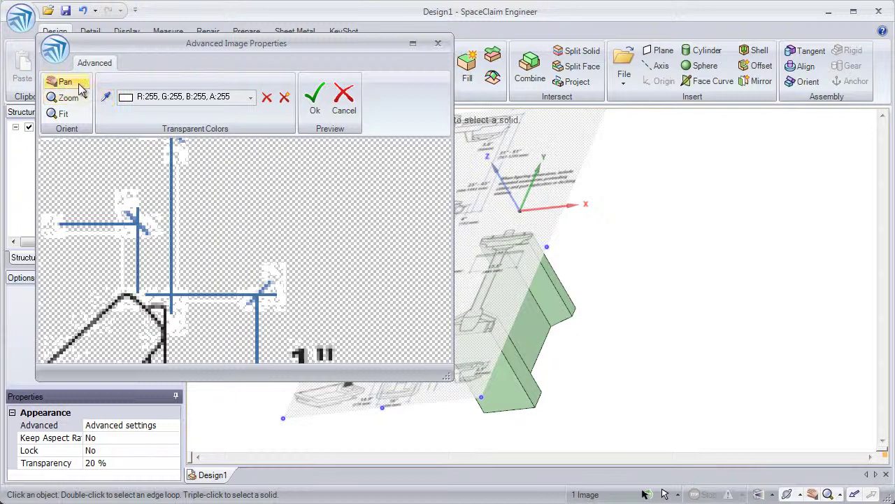
left_click(65, 81)
left_click_drag(185, 229, 205, 174)
left_click(106, 96)
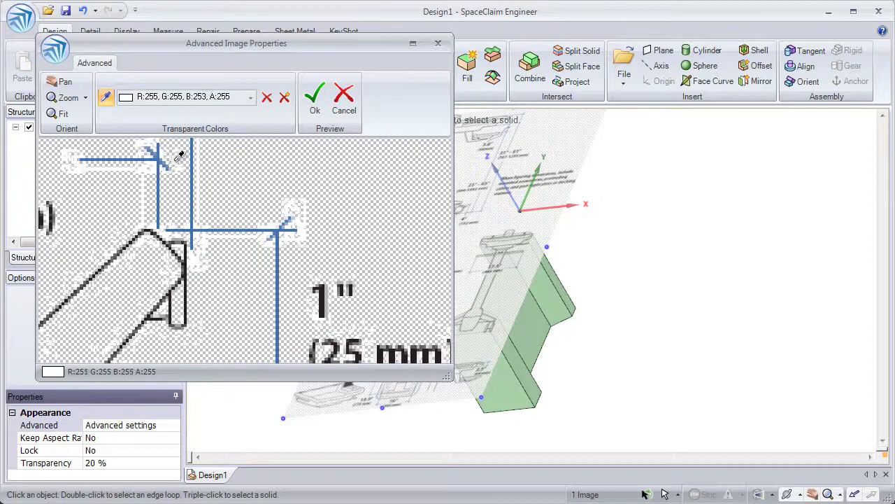
left_click(238, 231)
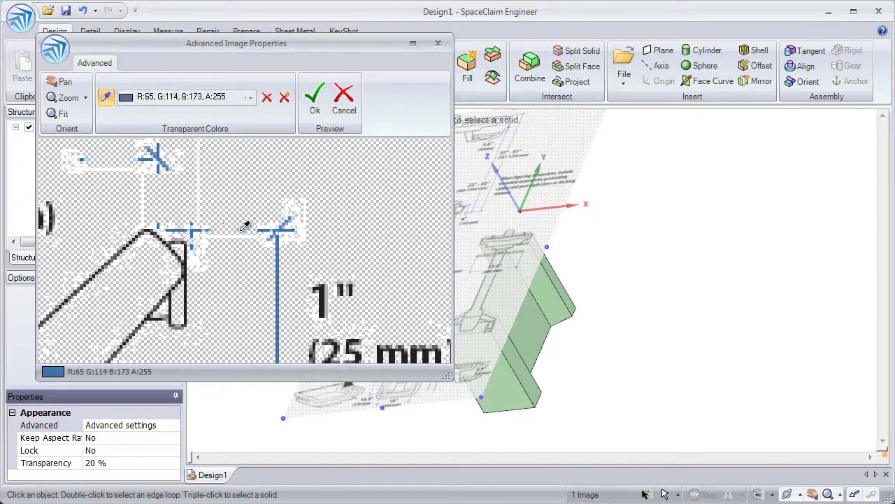
Step: Remove the blue R:65, G:114, B:173 from the transparent colours and apply the advanced image settings
left_click(250, 97)
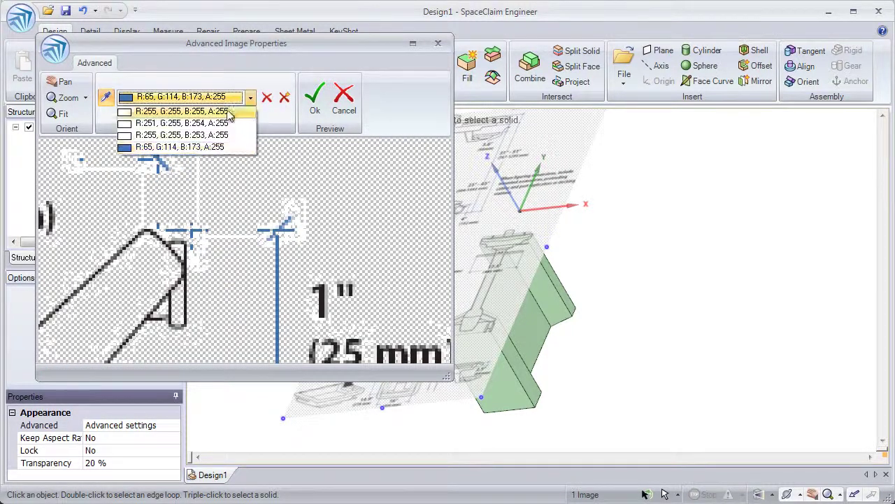
left_click(267, 101)
left_click(266, 97)
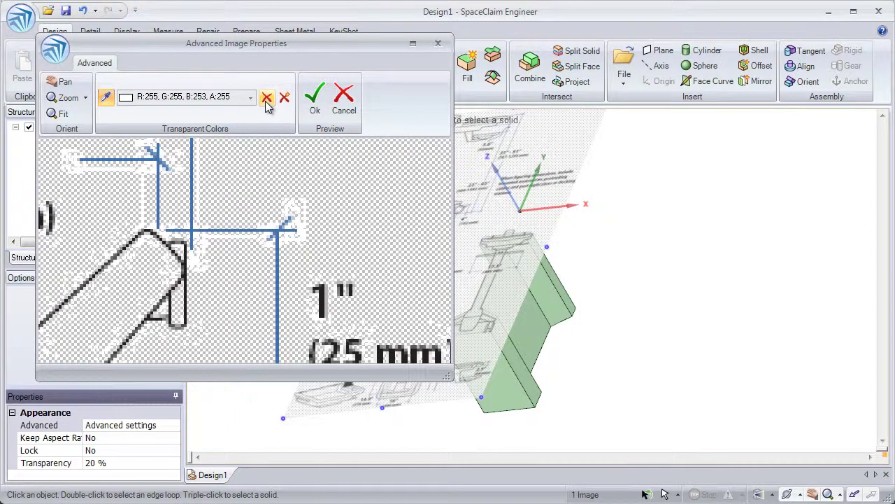
left_click(316, 93)
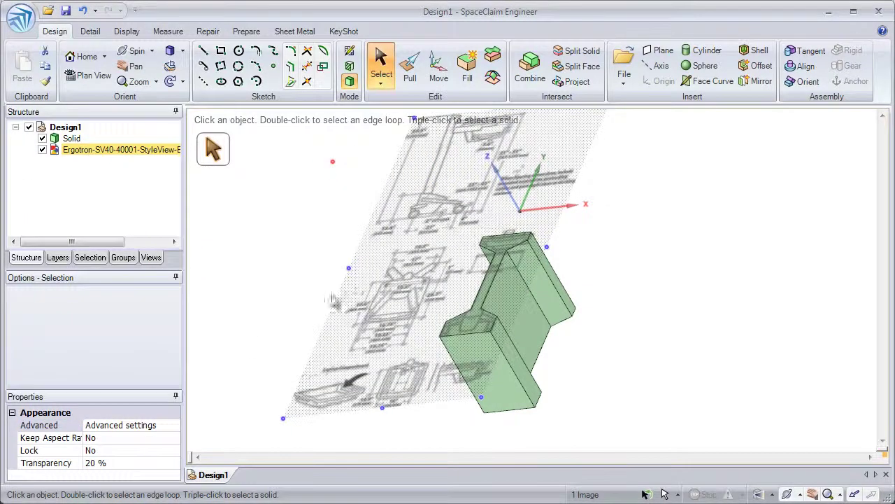
Step: Set the image's Keep Aspect Ratio to Yes and try resizing the image from its lower corner
left_click(160, 438)
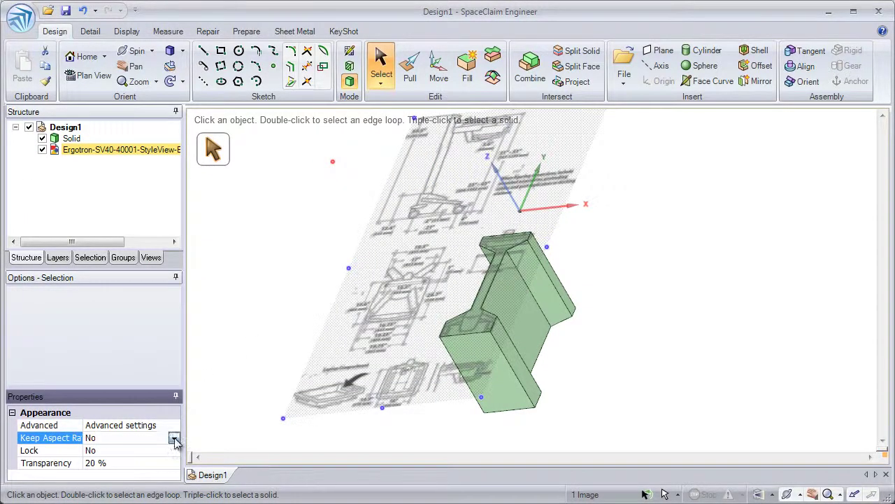
left_click(174, 438)
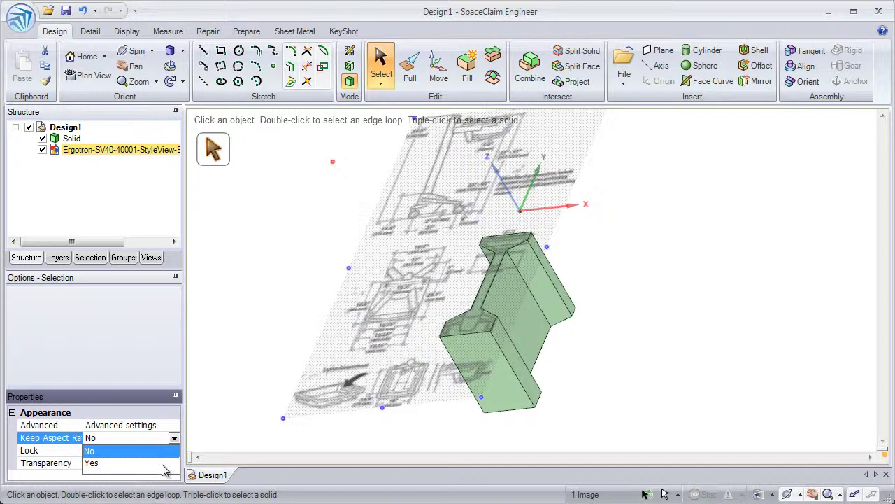
left_click(162, 464)
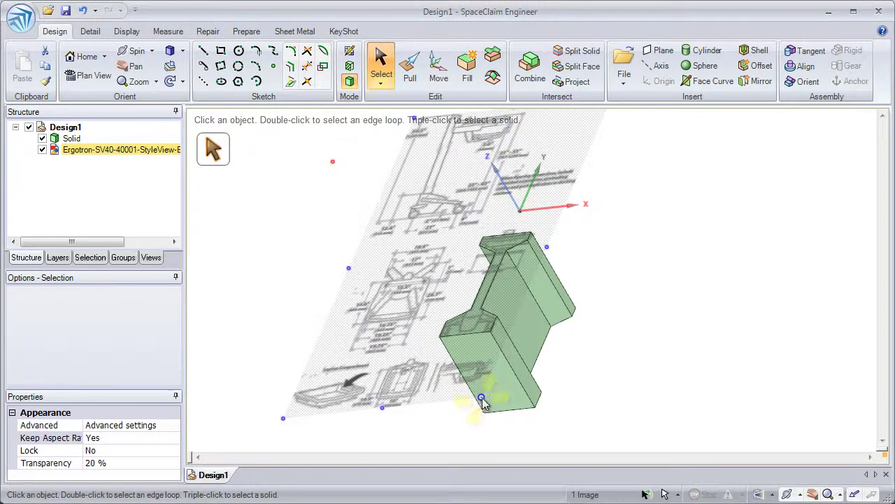
mouse_move(480, 397)
left_mouse_down()
mouse_move(457, 303)
mouse_move(481, 396)
left_mouse_up()
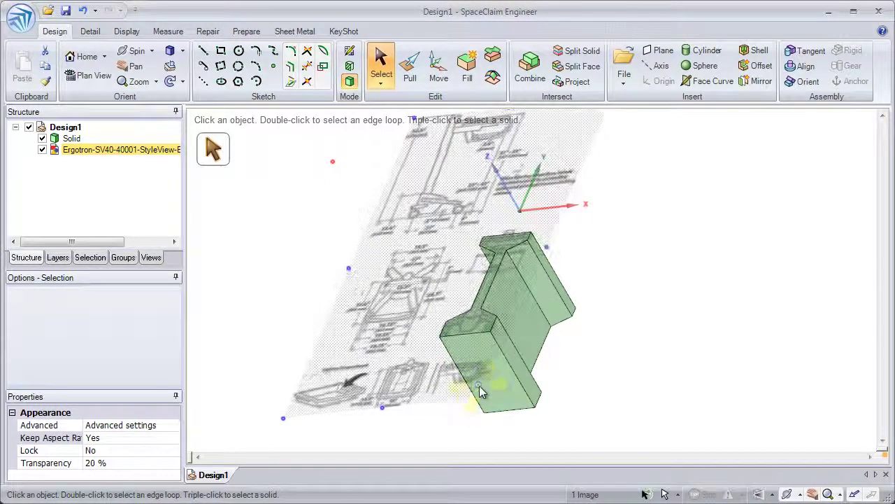
Step: Check the image's Lock options without applying one, and set its transparency to 19 %
left_click(112, 450)
left_click(172, 451)
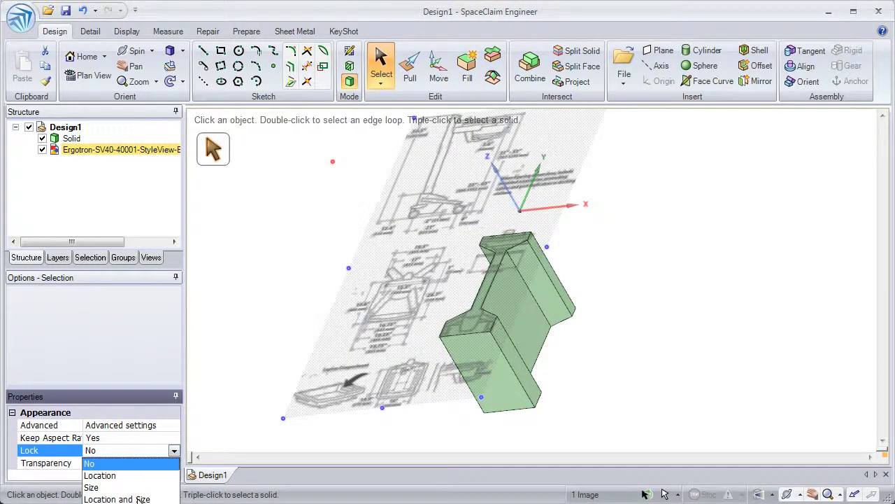
left_click(151, 408)
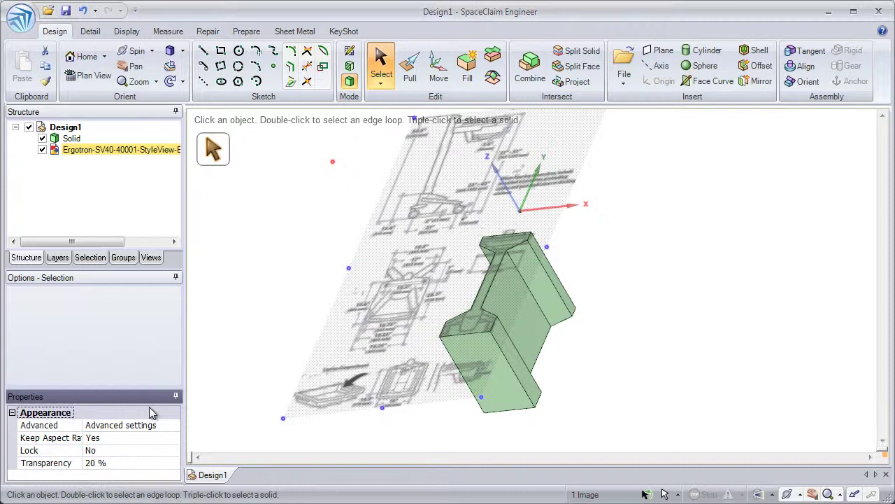
left_click(172, 466)
left_click(173, 464)
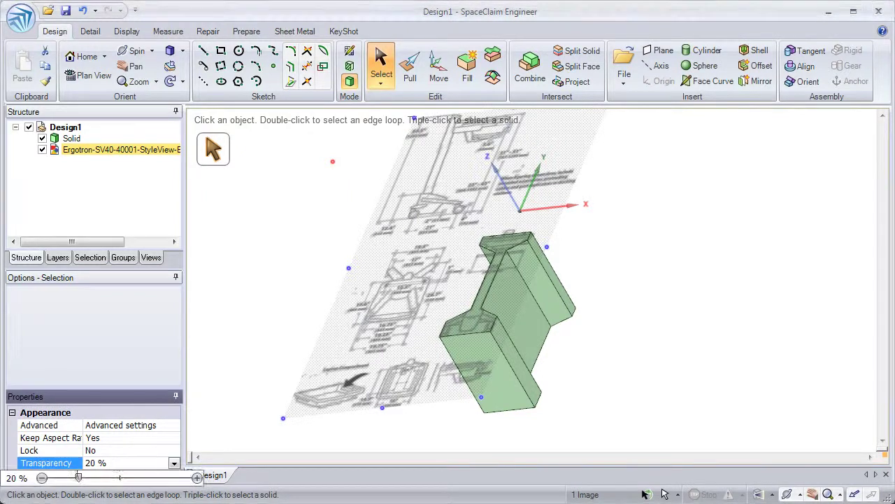
mouse_move(79, 478)
left_mouse_down()
mouse_move(44, 481)
mouse_move(133, 481)
mouse_move(190, 494)
mouse_move(140, 479)
mouse_move(71, 479)
left_mouse_up()
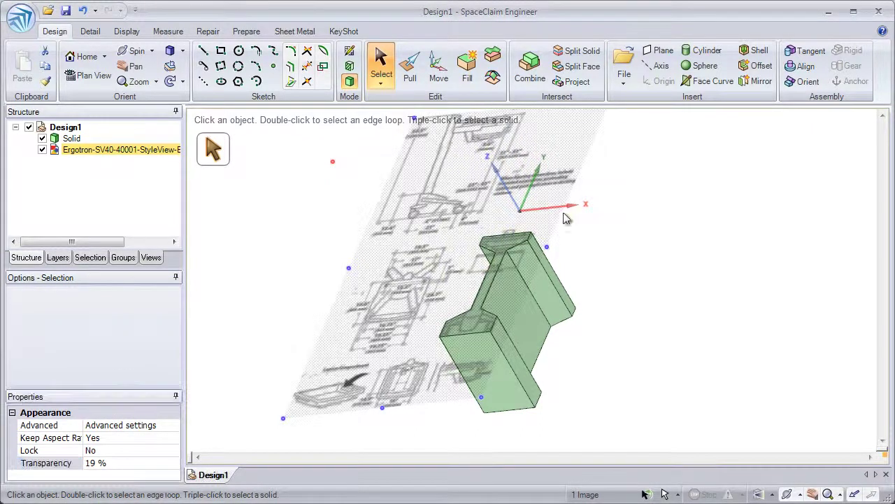
Step: Change the cart image's location, wrapping it onto the rectangular side face at the solid's lower end
right_click(457, 253)
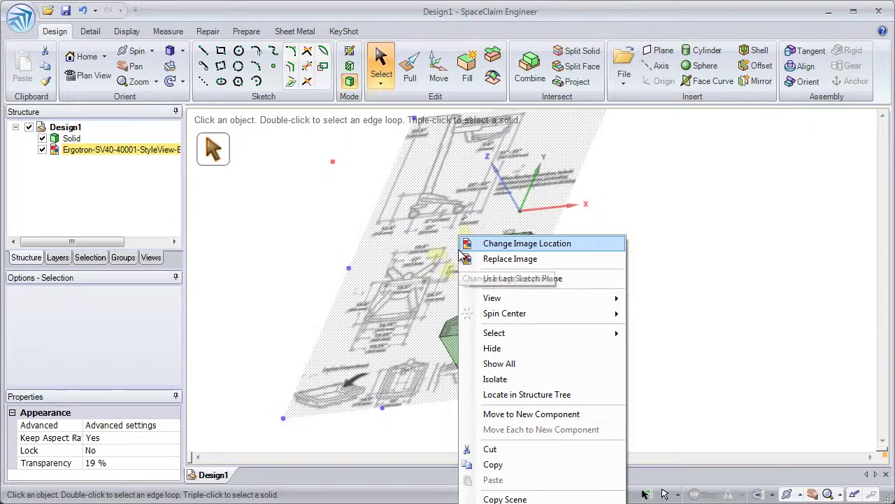
left_click(505, 247)
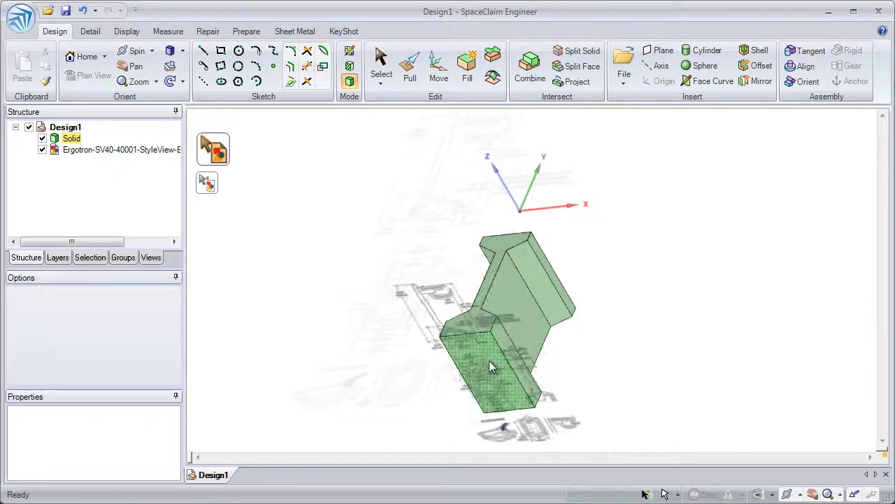
left_click(208, 188)
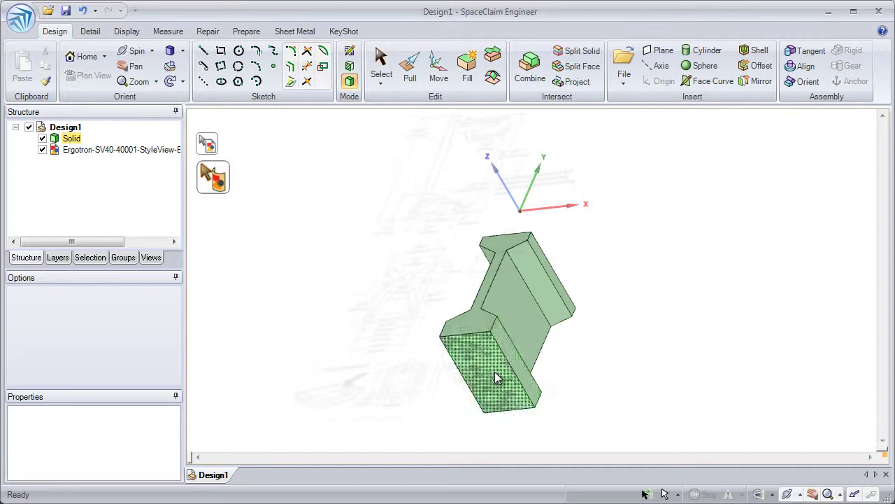
left_click(494, 350)
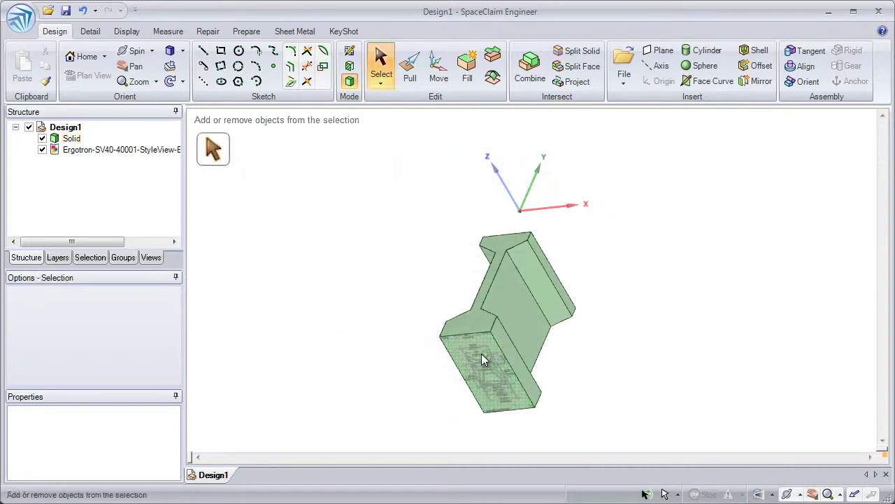
mouse_move(482, 354)
middle_mouse_down("ctrl")
mouse_move(492, 424)
mouse_move(501, 283)
middle_mouse_up("ctrl")
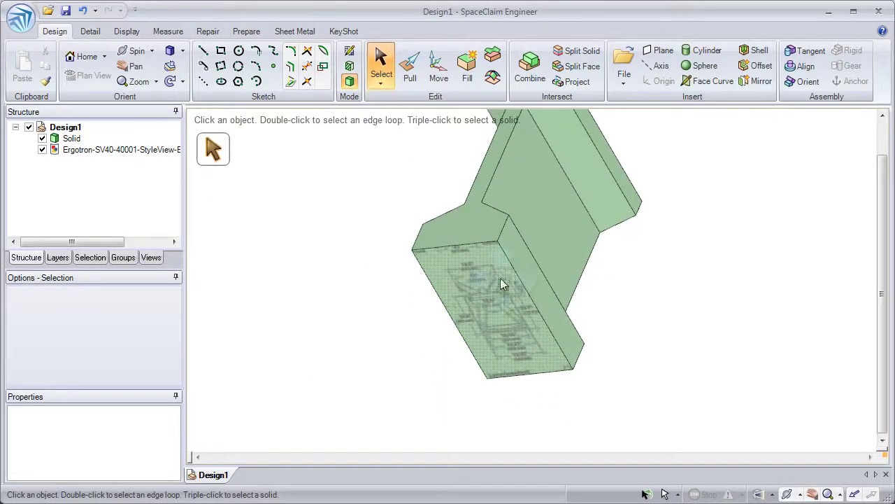
Step: Select the cart image on the solid's rectangular face and resize it by its upper corner
left_click(380, 69)
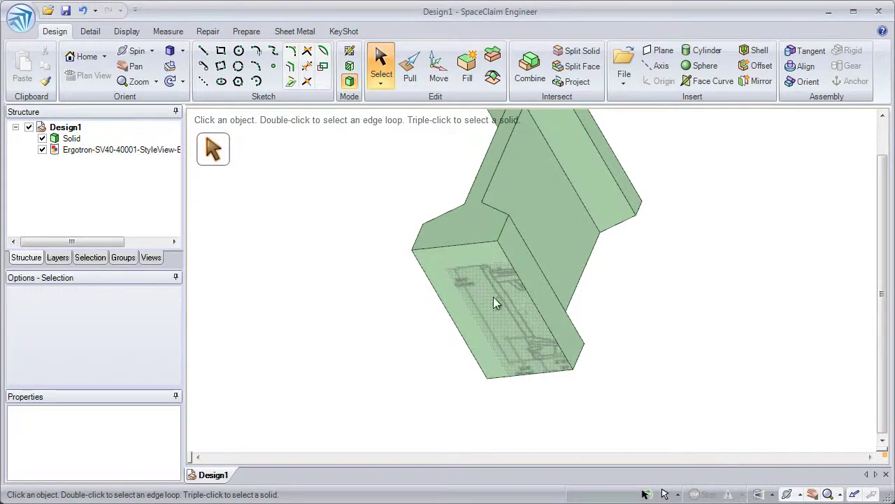
left_click(456, 274)
mouse_move(447, 270)
left_mouse_down()
mouse_move(490, 300)
mouse_move(444, 273)
mouse_move(480, 305)
left_mouse_up()
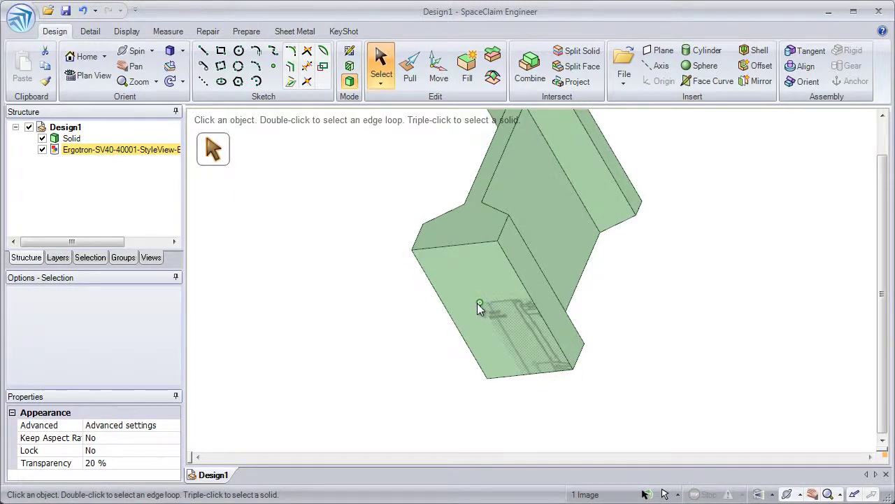
mouse_move(478, 303)
left_mouse_down()
mouse_move(457, 356)
mouse_move(479, 302)
mouse_move(462, 326)
mouse_move(486, 307)
left_mouse_up()
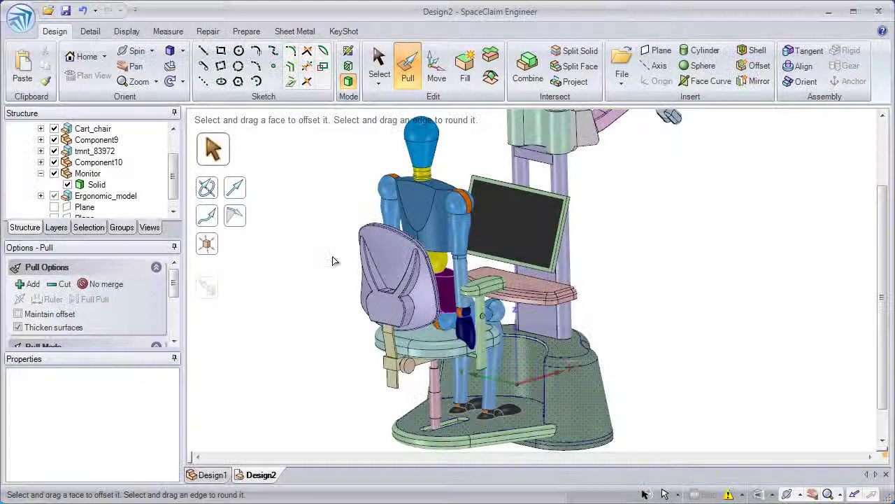
Step: Insert the image logo.gif into the workstation design around the monitor and its support posts
scroll(347, 210, "up", 2)
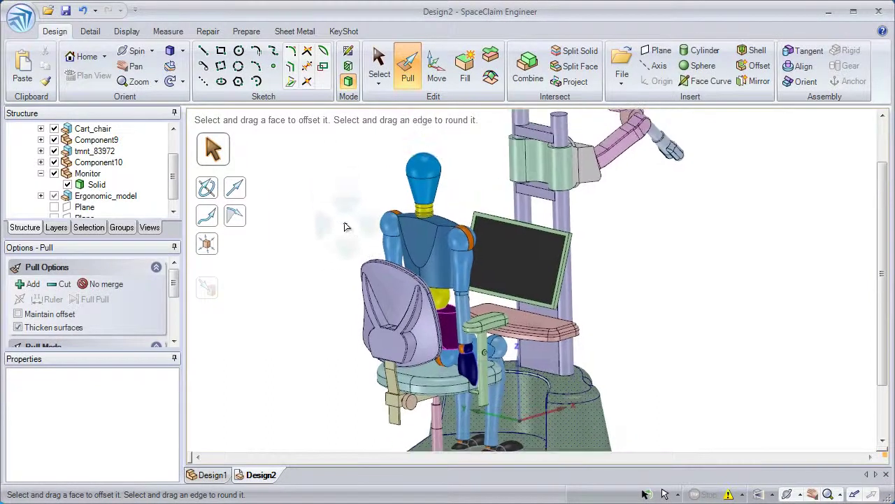
scroll(458, 207, "up", 3)
middle_click_drag(456, 203, 347, 241, "shift")
left_click(626, 75)
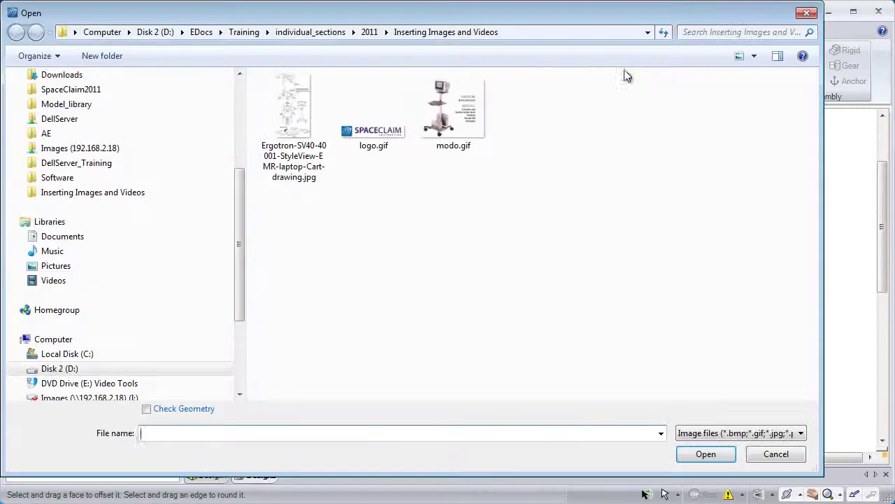
double_click(385, 134)
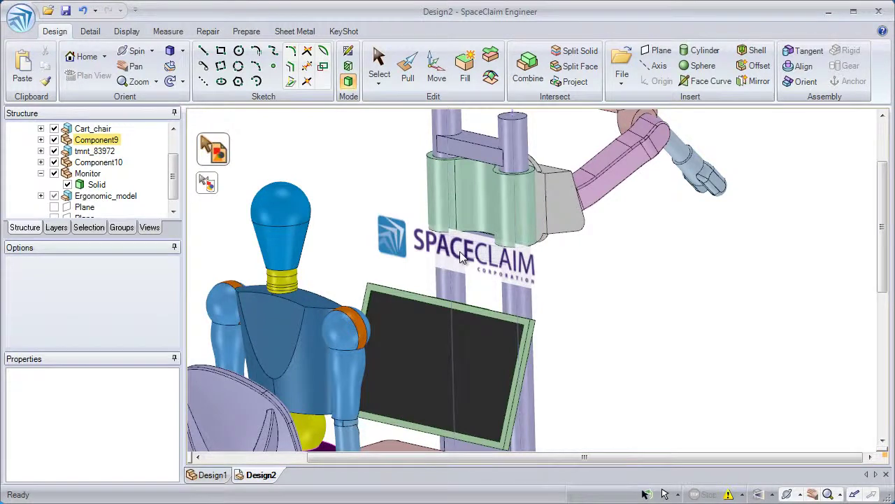
Step: Wrap the logo image onto the front face of the crossbar between the two posts, filling the face
middle_click_drag(460, 259, 450, 344, "ctrl")
scroll(450, 344, "down", 4)
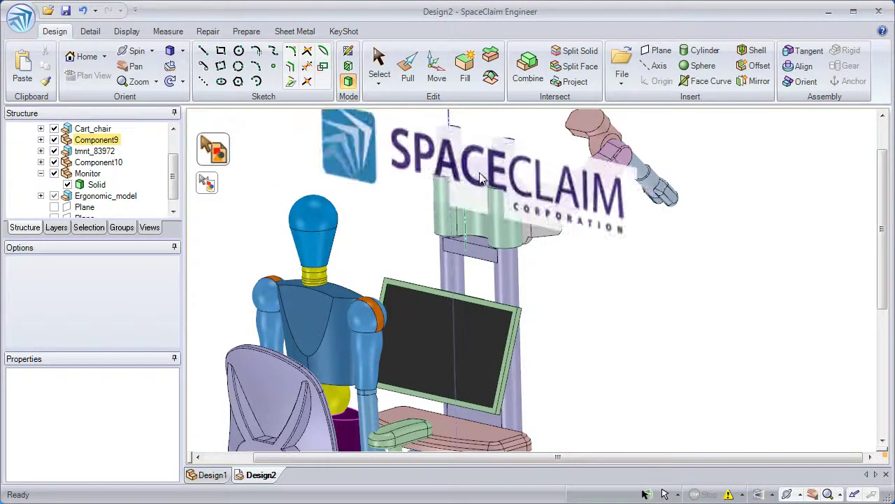
left_click(212, 185)
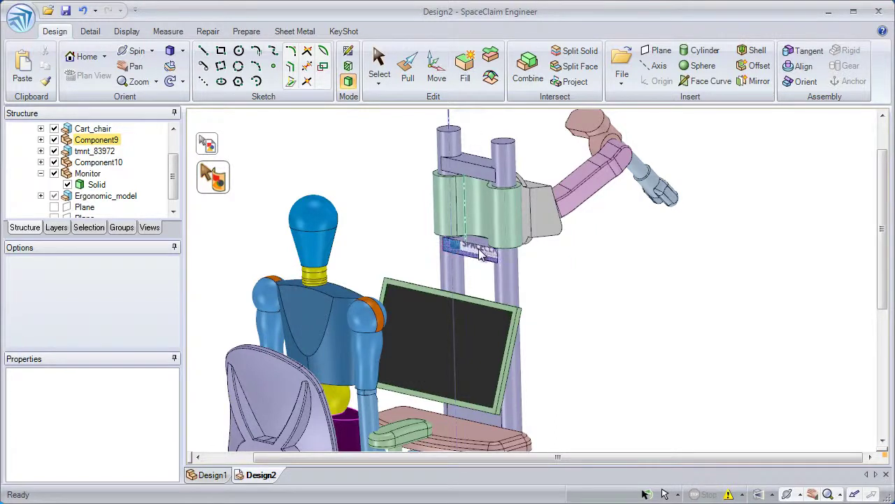
scroll(477, 252, "up", 5)
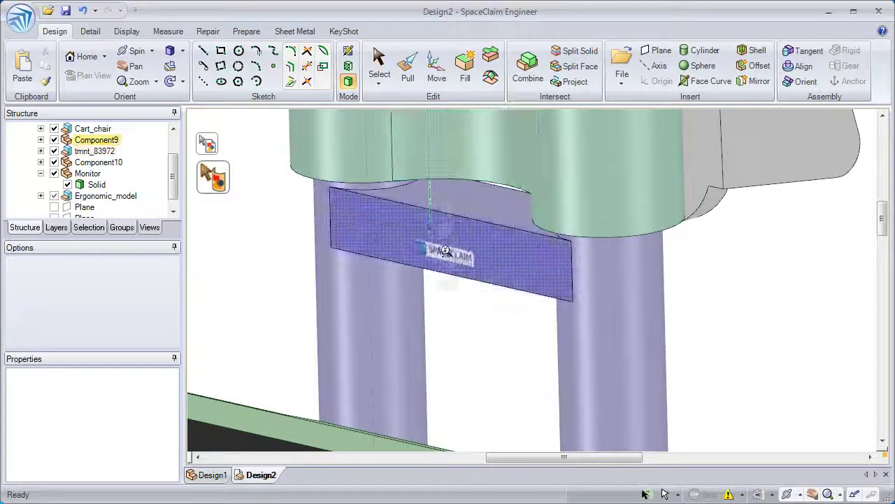
left_click(443, 252)
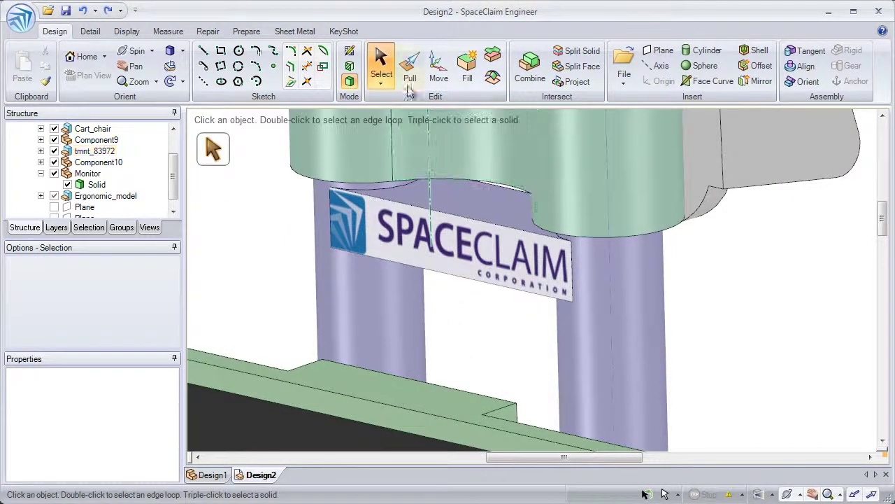
Step: Pull the crossbar's logo face outward to make the bar project in front of the posts
left_click(401, 70)
left_click(405, 73)
left_click(451, 251)
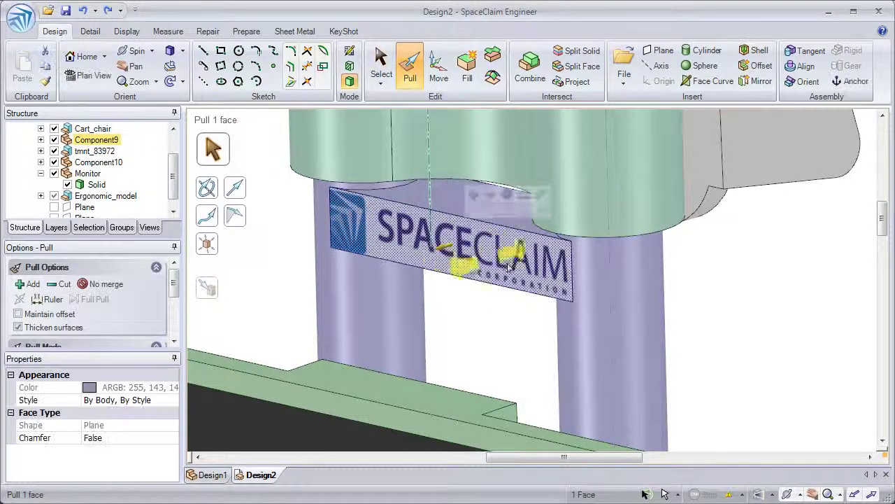
left_click_drag(714, 294, 679, 330)
Step: Pivot the two vertical front edges of the crossbar inward to narrow its logo face
left_click(522, 287)
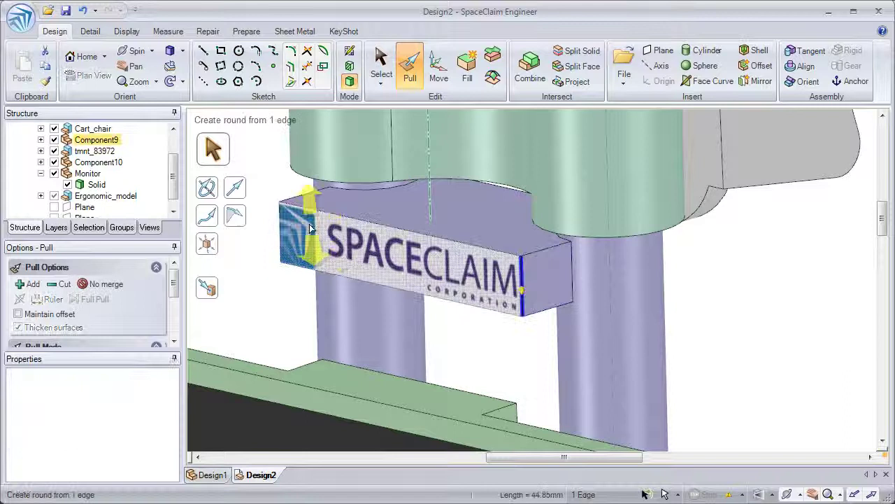
left_click(280, 238, "ctrl")
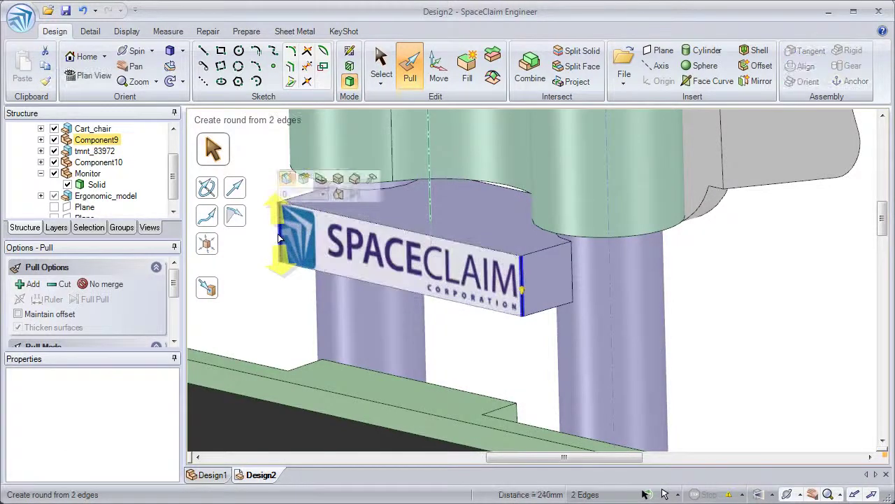
left_click(351, 195)
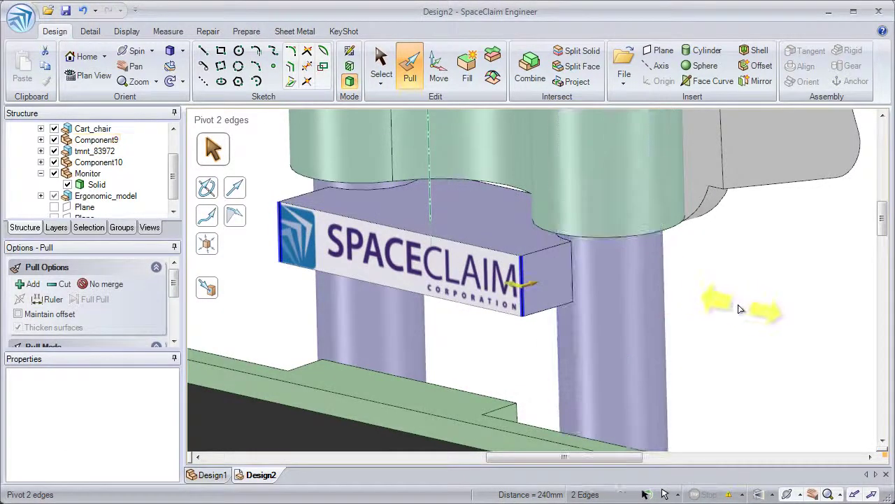
left_click_drag(740, 308, 672, 299)
Step: Change the logo image's location from the crossbar to wrap around the cylindrical post below its open end
right_click(446, 272)
left_click(490, 278)
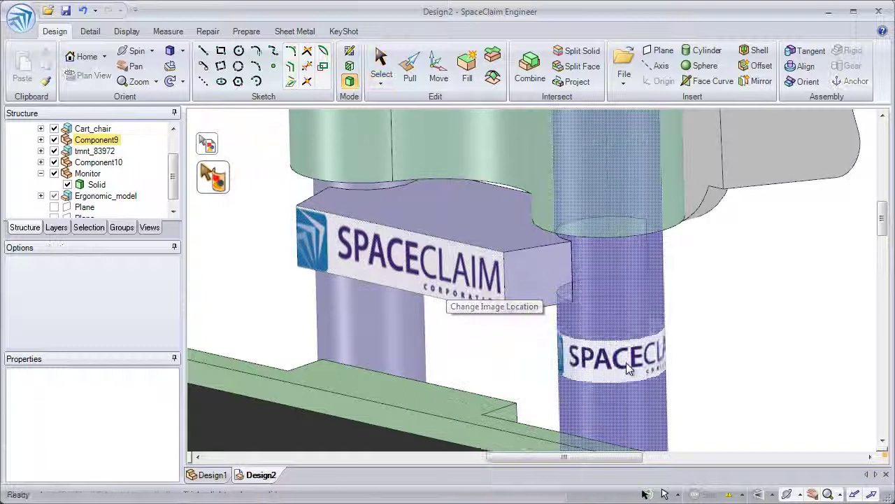
left_click(627, 363)
Step: Pull the cylindrical post carrying the logo to a larger diameter
left_click(409, 72)
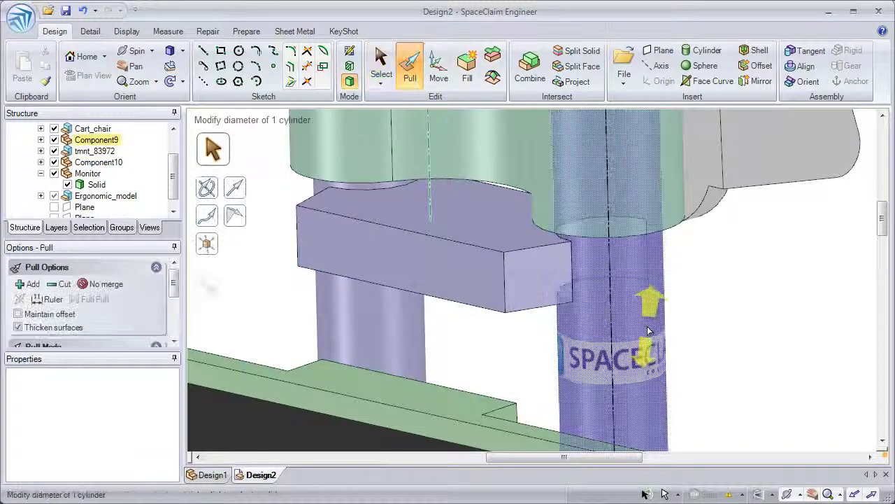
left_click_drag(649, 330, 798, 378)
key("s")
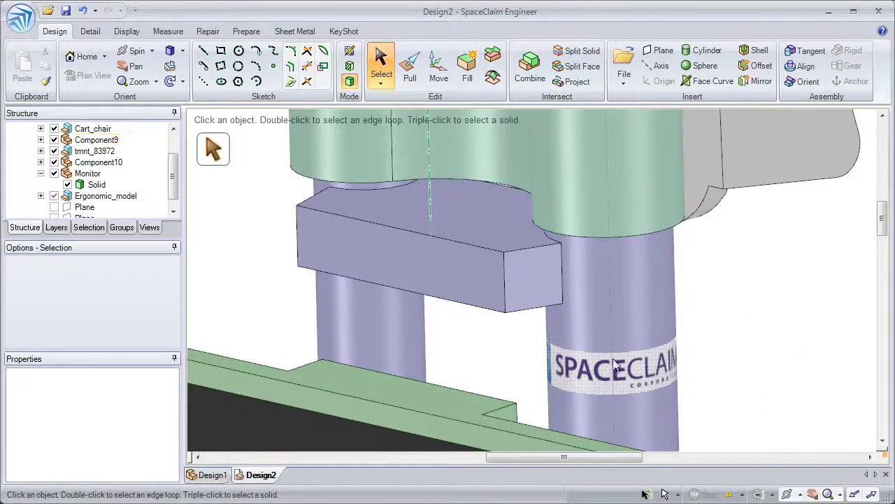
Step: Adjust the wrapped logo to run diagonally around the post and undo the last adjustment
left_click(626, 365)
left_click_drag(604, 352, 584, 348)
key("ctrl+z")
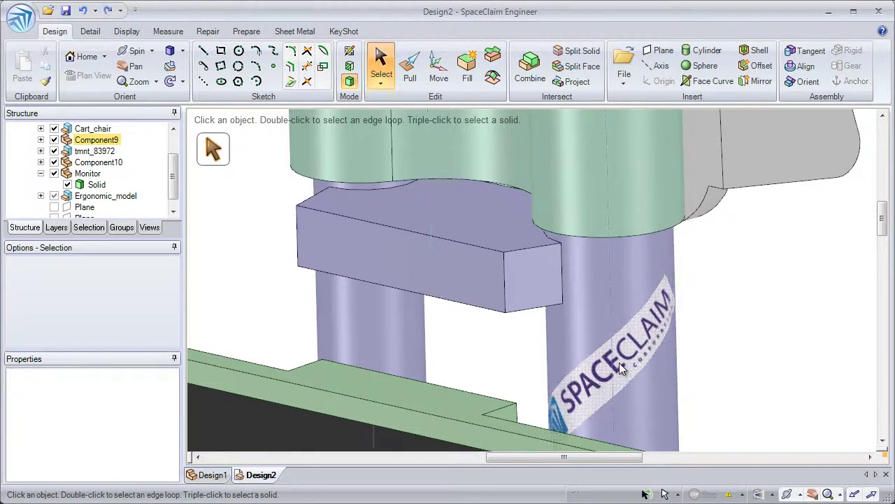
Step: Insert the video file "Medical Device Utilizing Inflexion UI Technology.wmv" into the design, filtering the files by the Video files type
left_click(625, 70)
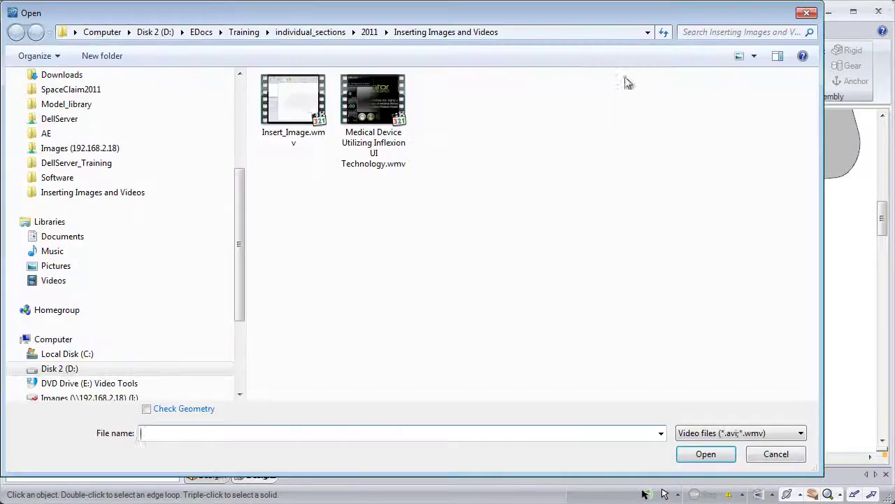
left_click(698, 431)
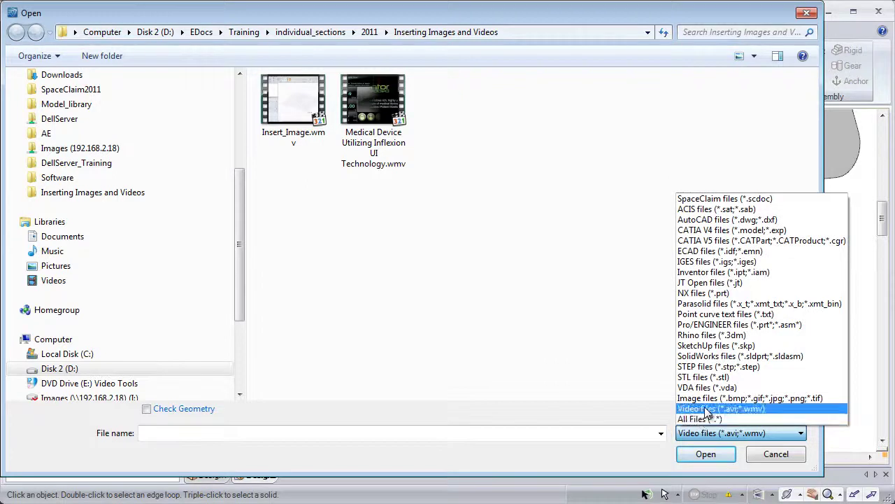
left_click(706, 410)
double_click(365, 108)
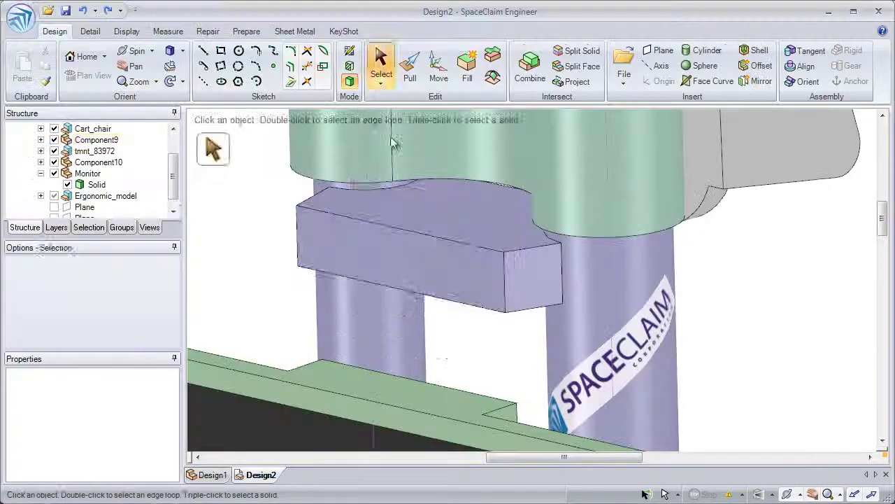
Step: Place the inserted video on the front screen face of the monitor and end the placement
middle_click_drag(434, 274, 413, 182)
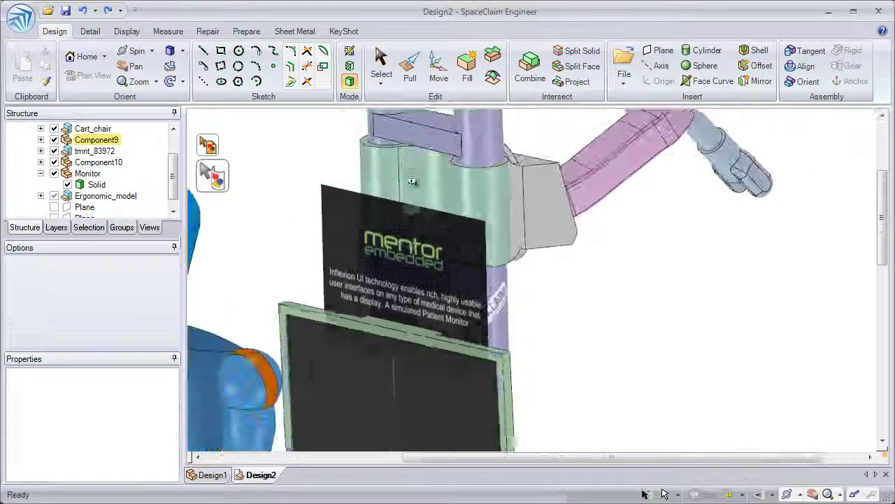
middle_click_drag(394, 340, 399, 380, "ctrl")
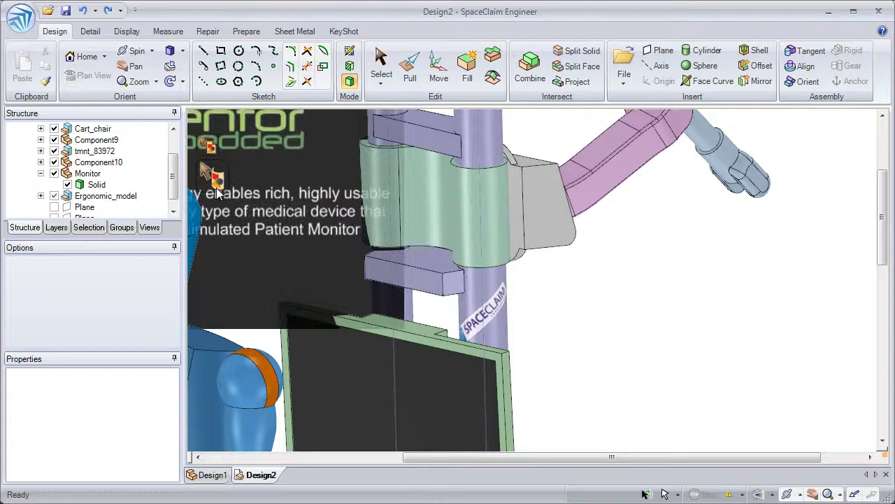
left_click(378, 384)
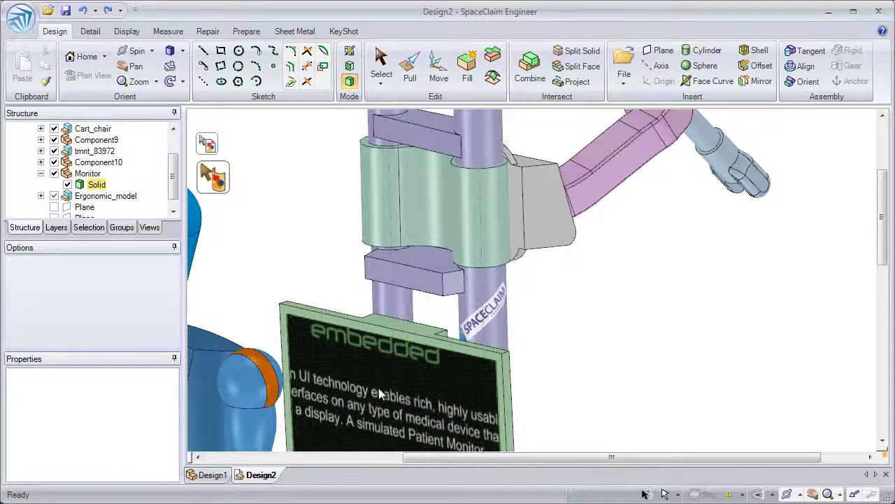
middle_click_drag(378, 388, 432, 282, "shift")
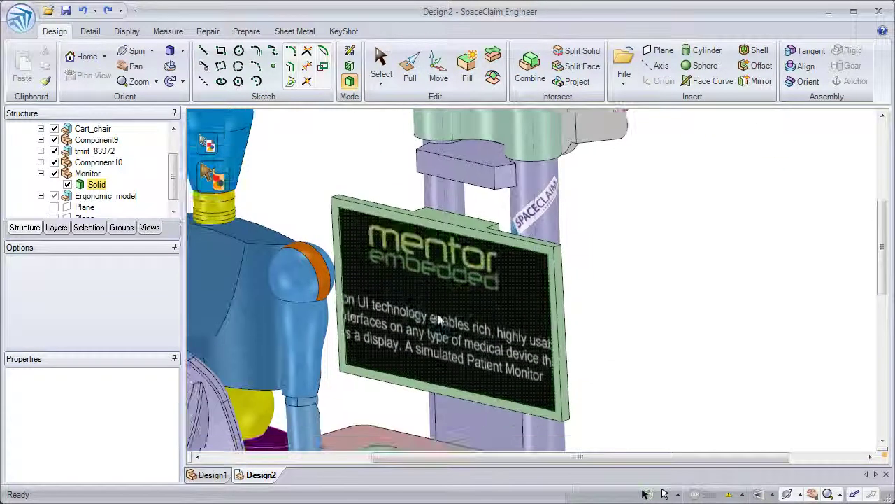
middle_click_drag(439, 319, 442, 310, "ctrl")
key("Escape")
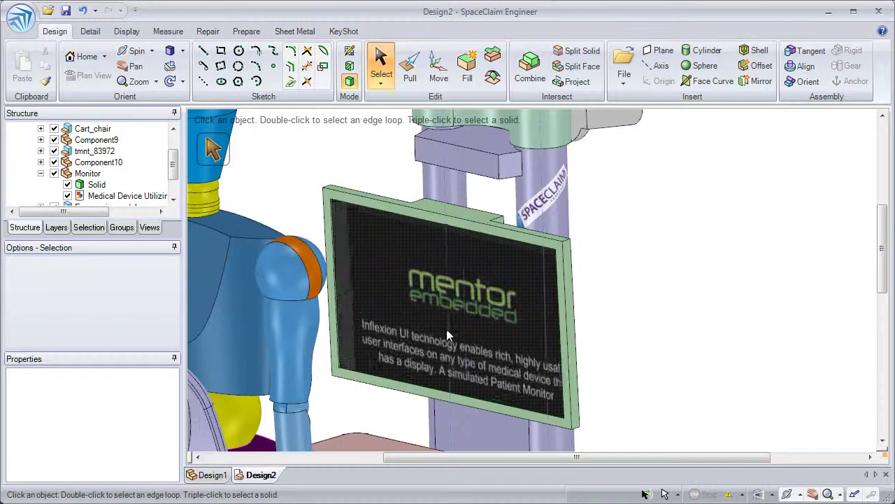
Step: Adjust the video's size and position to fill the monitor's screen face and play it
left_click(434, 254)
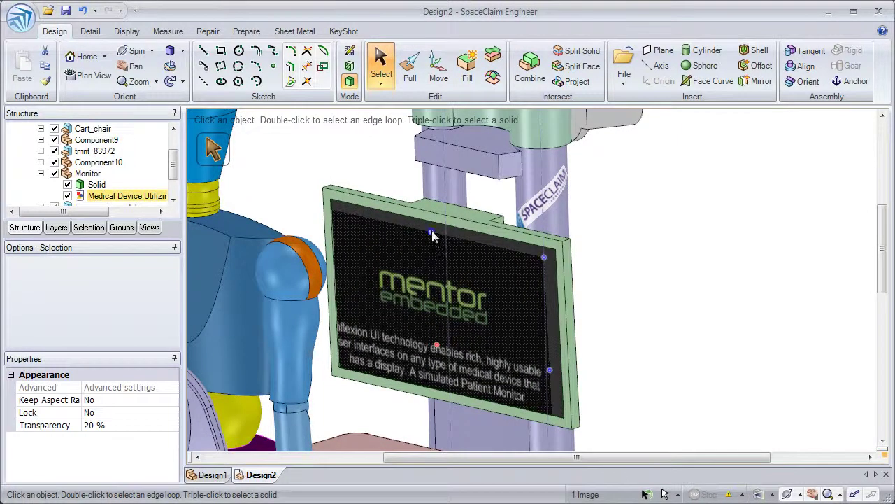
left_click_drag(432, 233, 444, 252)
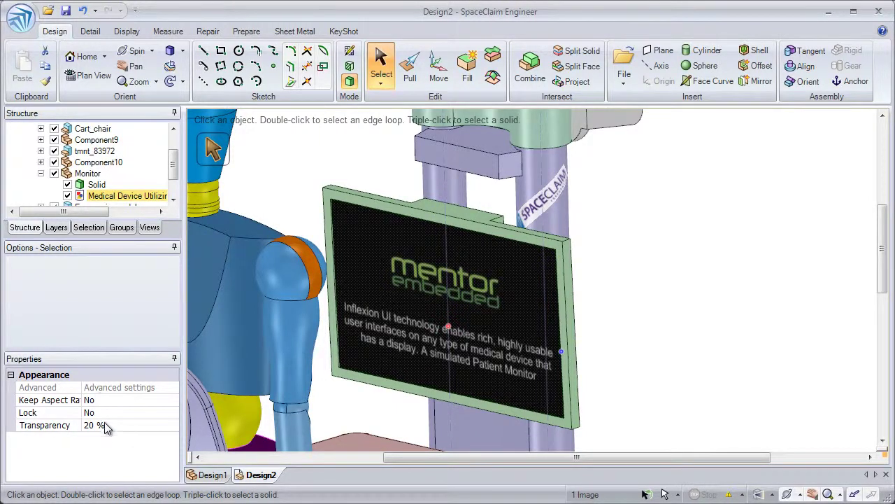
right_click(434, 301)
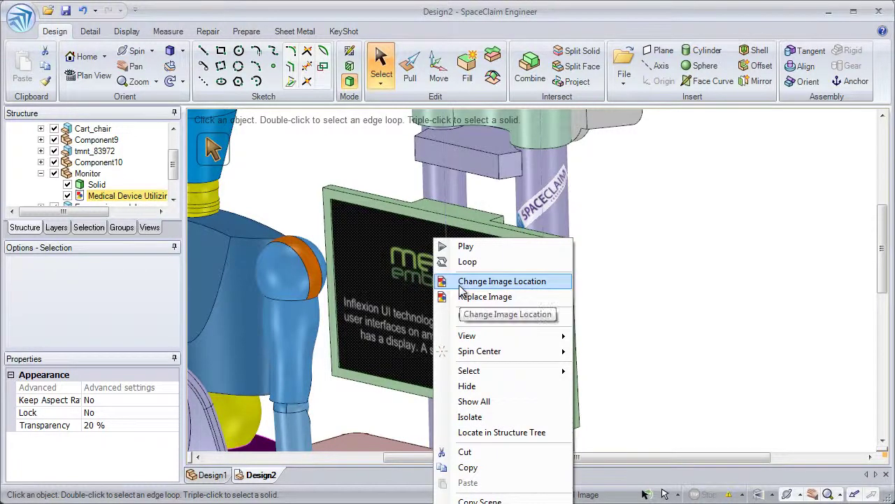
left_click(461, 249)
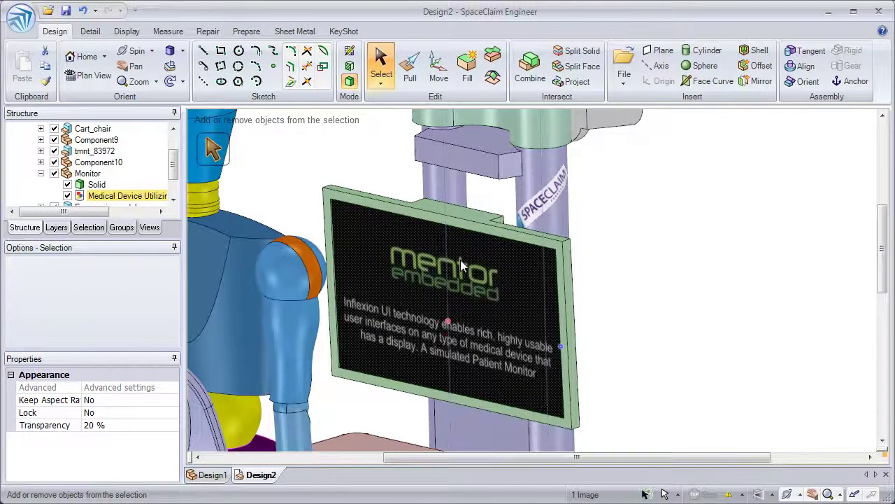
Step: Shift the monitor solid along its vertical axis and rotate it with the Move tool while the video plays
middle_click_drag(458, 265, 457, 227, "ctrl")
middle_click_drag(450, 286, 430, 182)
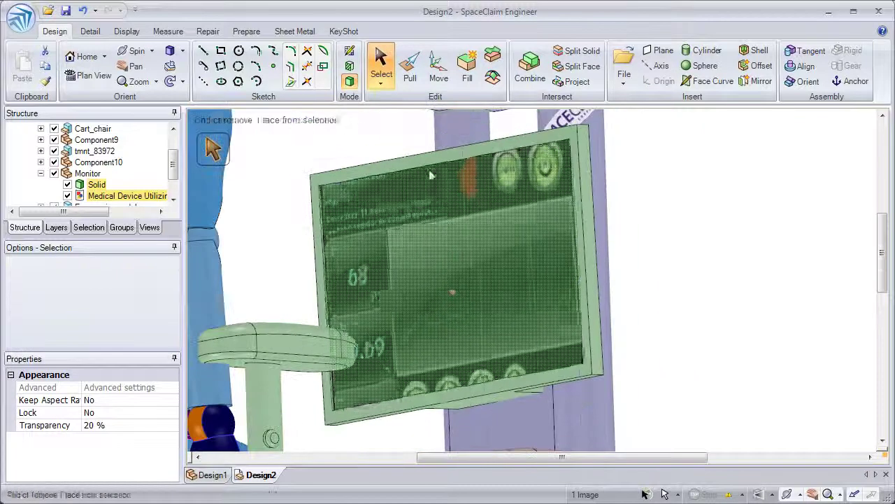
left_click(438, 65)
left_click(96, 184)
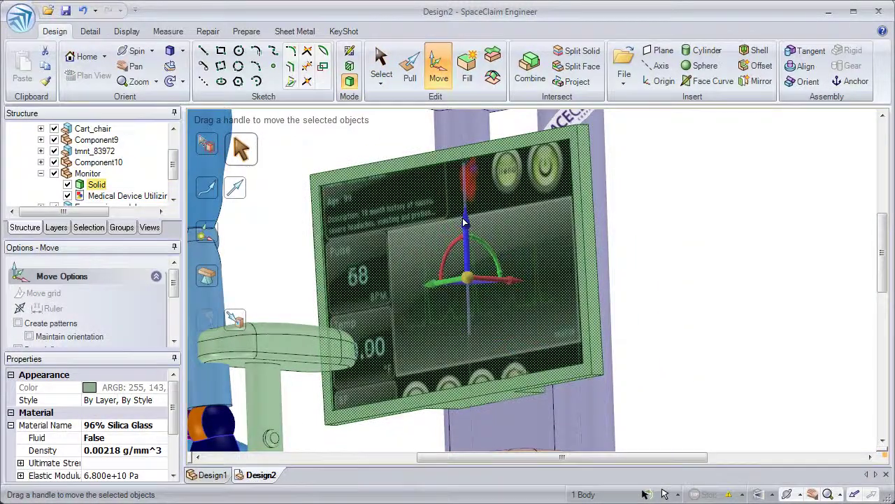
left_click_drag(464, 222, 464, 194)
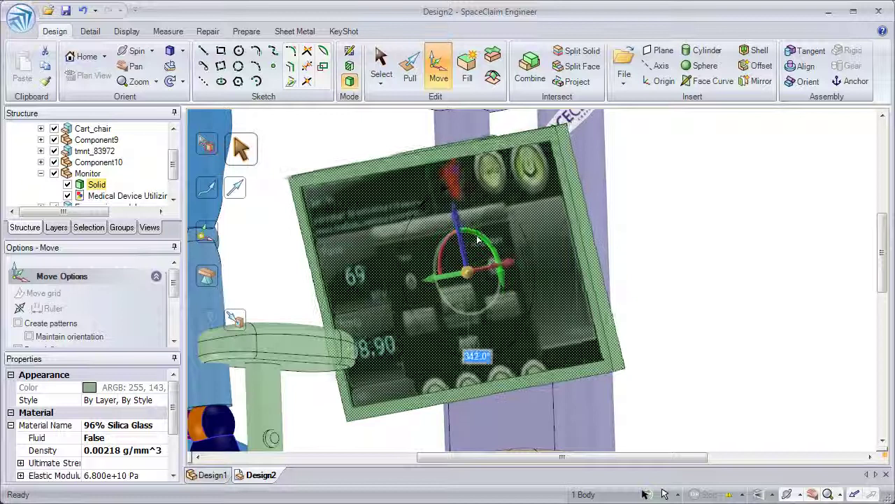
mouse_move(478, 240)
left_mouse_down()
mouse_move(482, 255)
mouse_move(480, 240)
left_mouse_up()
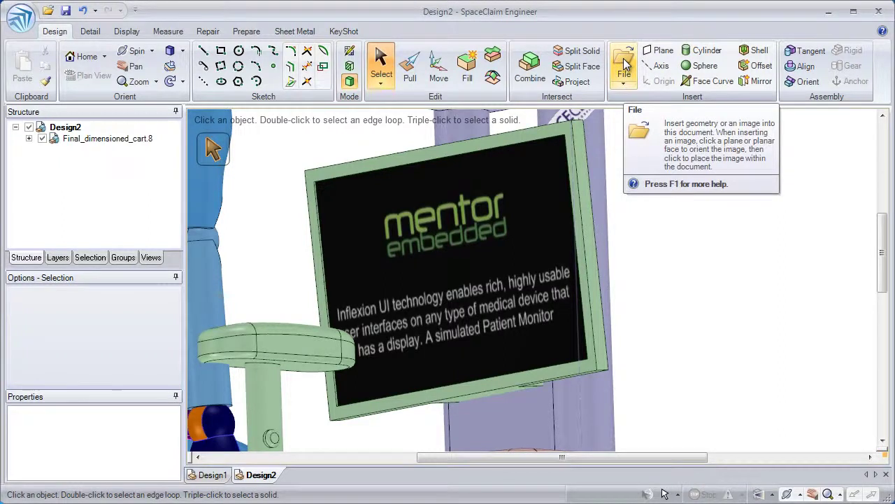
Step: Open the help topic on inserting a video from the help for the file insertion command
key("F1")
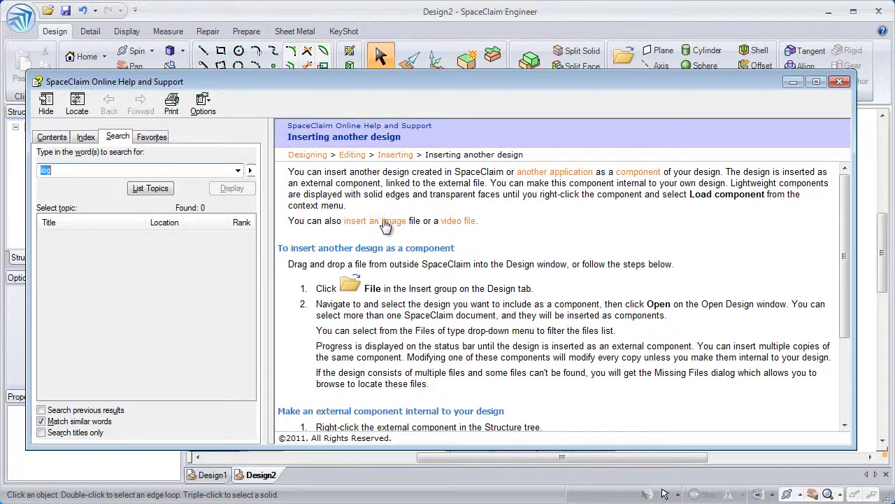
left_click(458, 220)
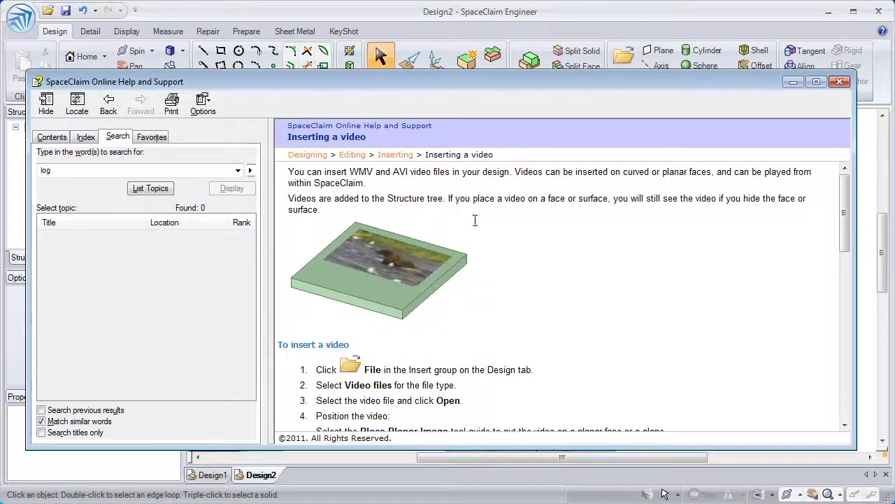